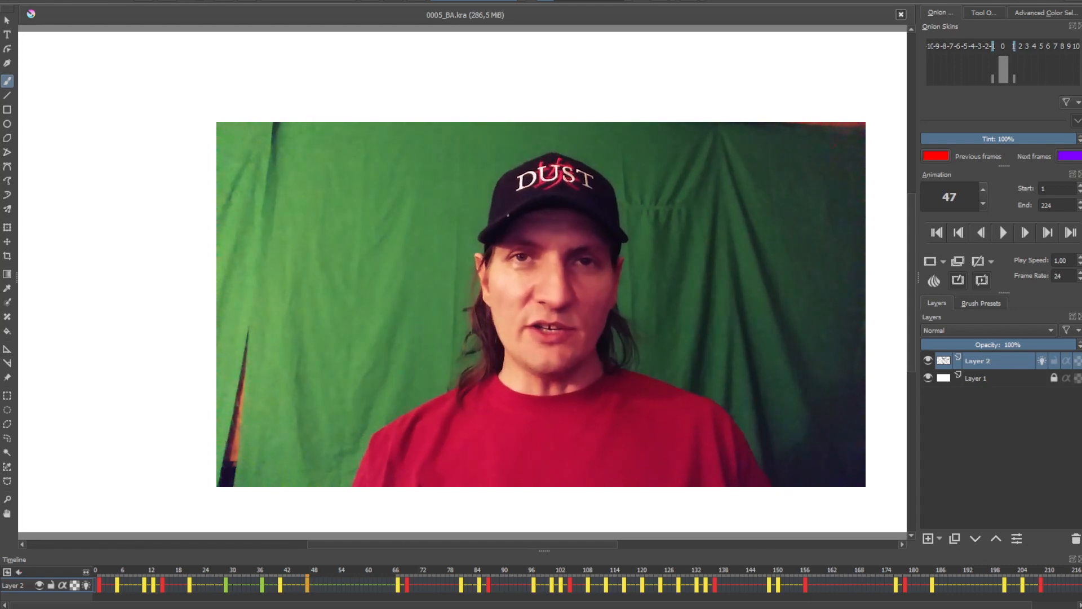
{"action": "key", "text": "Left"}
{"action": "key", "text": "Right"}
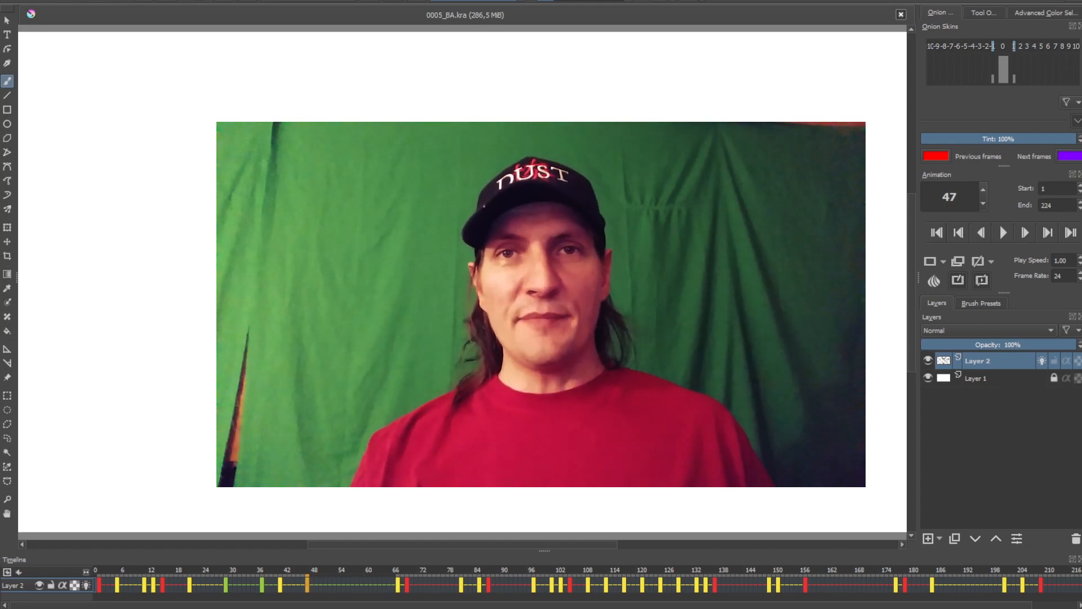
{"action": "key", "text": "Left"}
{"action": "key", "text": "Right"}
{"action": "key", "text": "Right"}
{"action": "key", "text": "Left"}
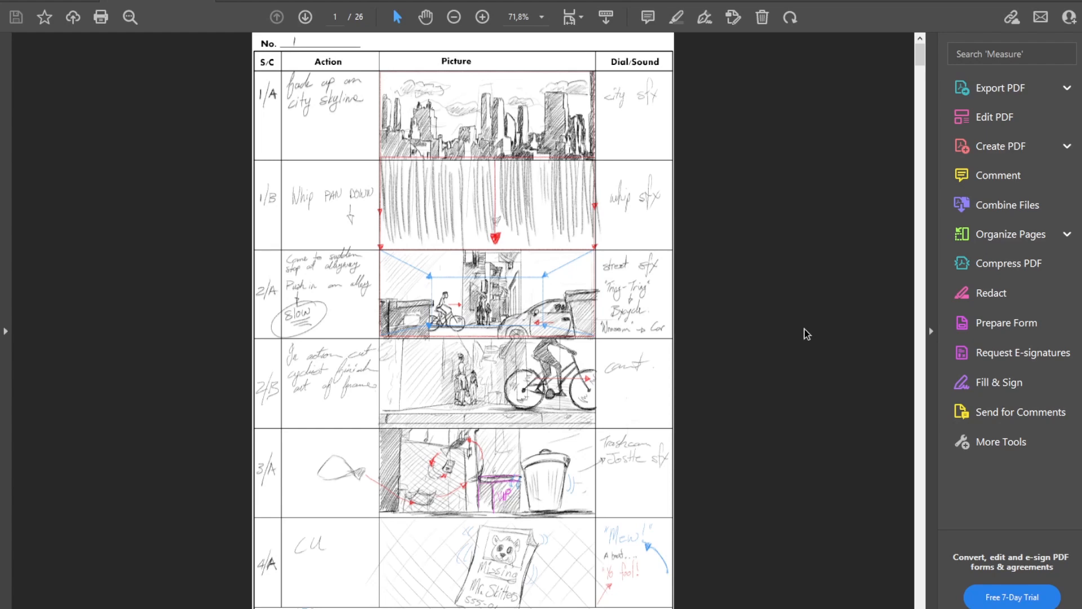
Review shots 1/A to 4/A on page 1 of the storyboard PDF at 125% zoom.
{"action": "key", "text": "ctrl+equal"}
{"action": "key", "text": "ctrl+equal"}
{"action": "key", "text": "ctrl+equal"}
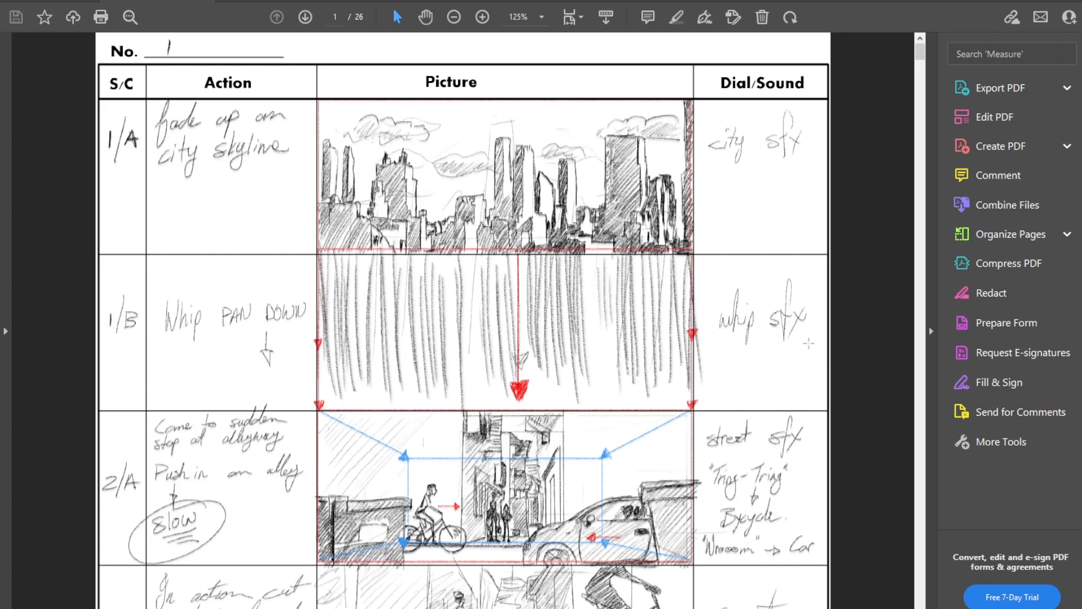
{"action": "mouse_move", "coordinate": [755, 378]}
{"action": "left_mouse_down"}
{"action": "mouse_move", "coordinate": [746, 366]}
{"action": "mouse_move", "coordinate": [746, 382]}
{"action": "left_mouse_up"}
{"action": "left_click_drag", "start_coordinate": [610, 356], "coordinate": [619, 230]}
{"action": "scroll", "coordinate": [619, 230], "scroll_direction": "down", "scroll_amount": 5}
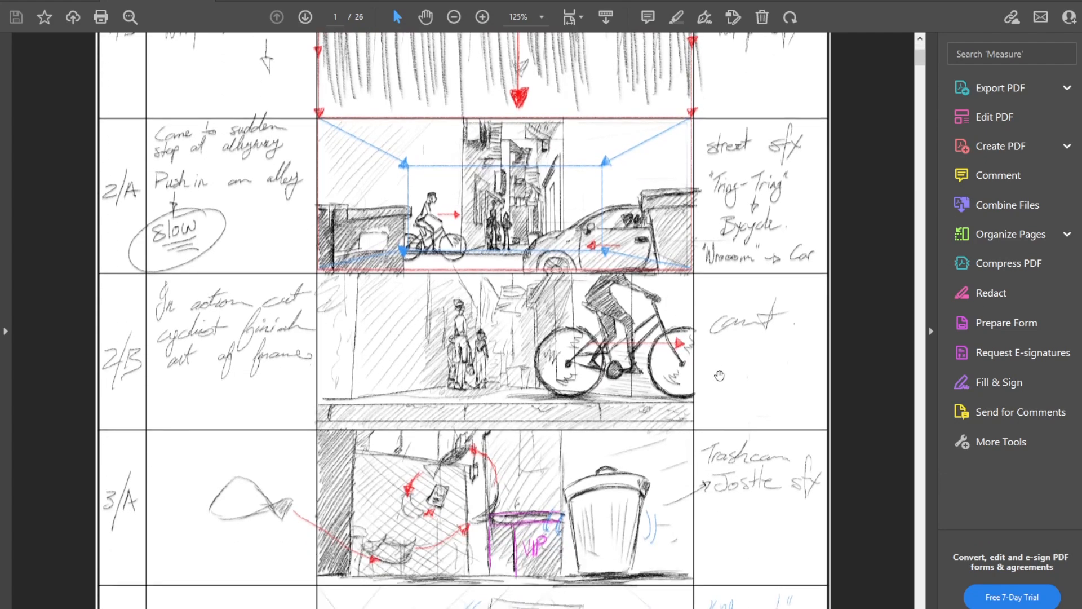
{"action": "scroll", "coordinate": [714, 402], "scroll_direction": "up", "scroll_amount": 8}
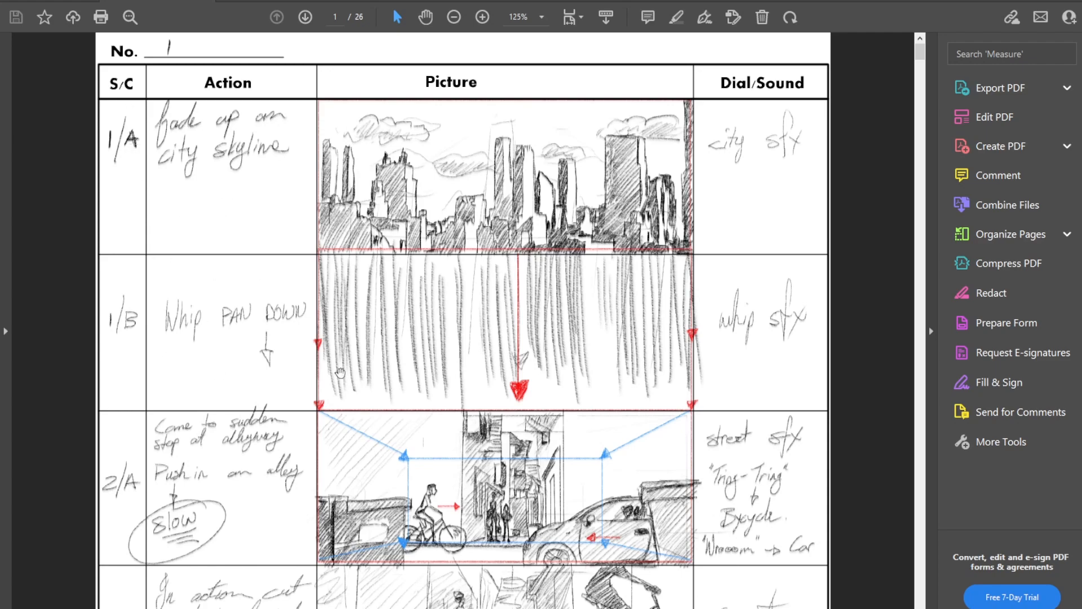
{"action": "scroll", "coordinate": [376, 282], "scroll_direction": "down", "scroll_amount": 4}
{"action": "scroll", "coordinate": [376, 282], "scroll_direction": "down", "scroll_amount": 4}
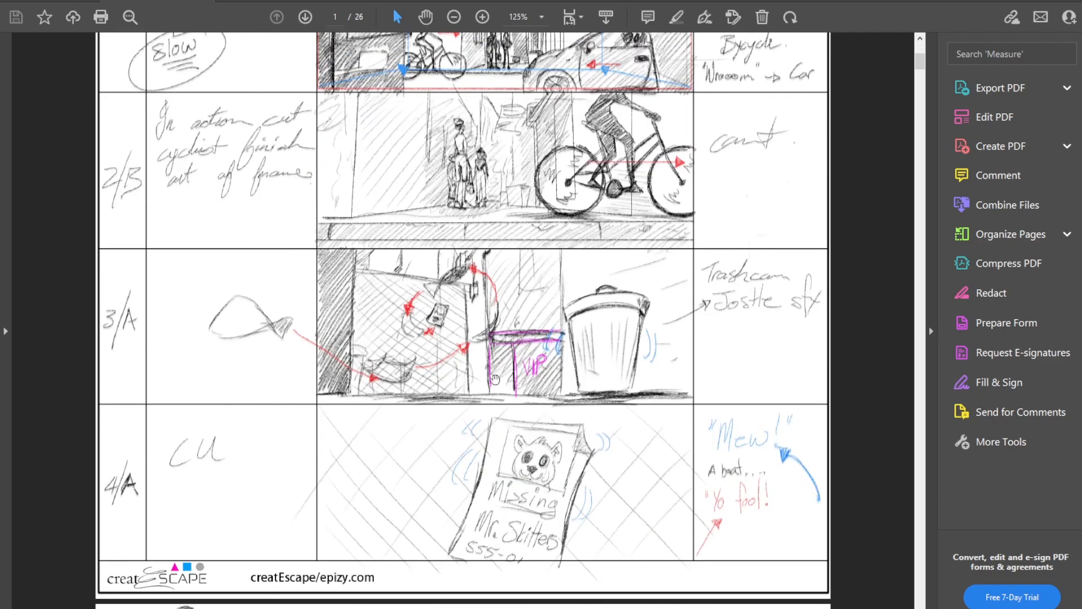
Examine page 2 of the storyboard, comparing close-up 5/B, wide shot 5/A and the 6/A dialogue panels.
{"action": "scroll", "coordinate": [496, 419], "scroll_direction": "down", "scroll_amount": 10}
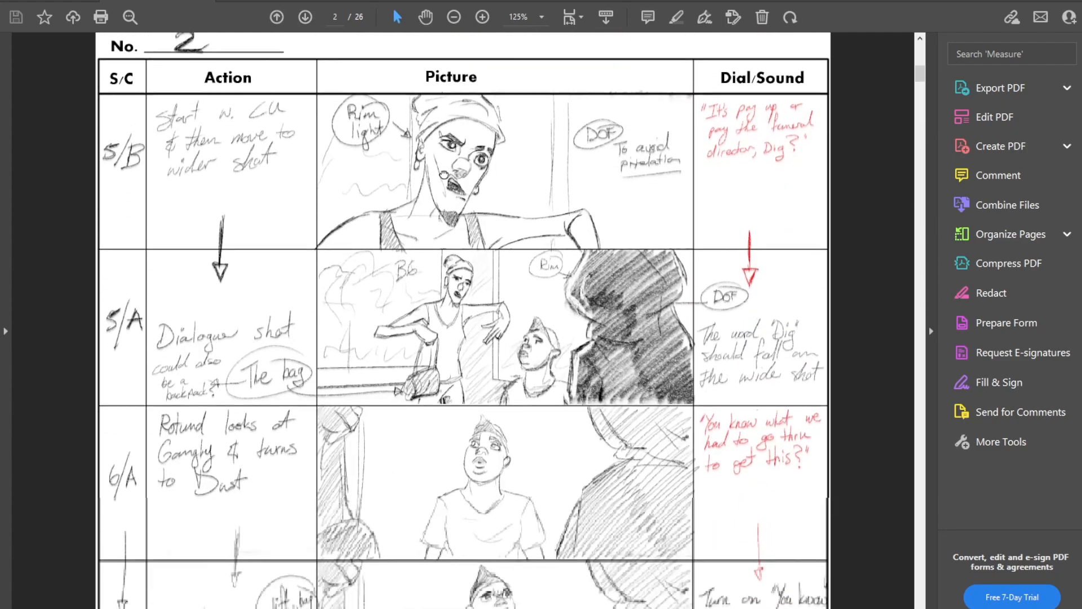
{"action": "scroll", "coordinate": [462, 172], "scroll_direction": "up", "scroll_amount": 1}
{"action": "scroll", "coordinate": [484, 203], "scroll_direction": "down", "scroll_amount": 1}
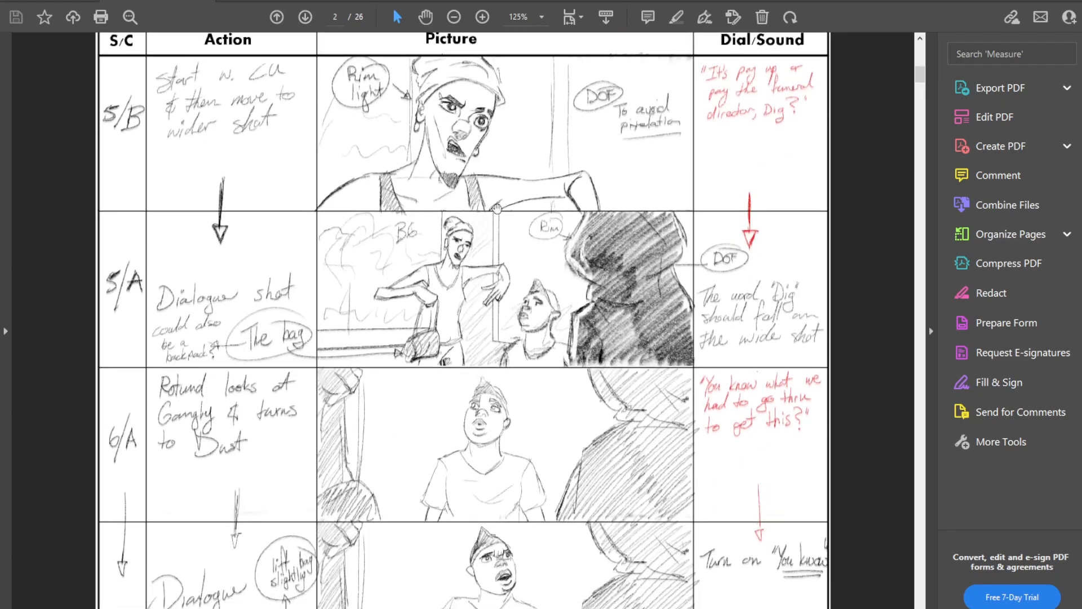
{"action": "scroll", "coordinate": [504, 222], "scroll_direction": "up", "scroll_amount": 1}
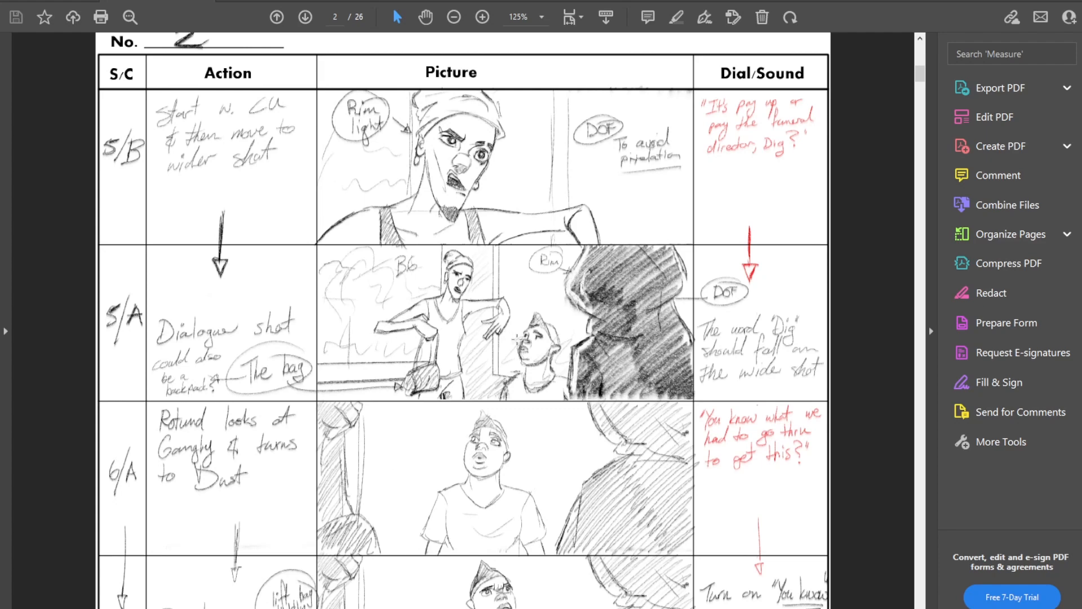
{"action": "left_click_drag", "start_coordinate": [519, 418], "coordinate": [535, 201]}
{"action": "scroll", "coordinate": [535, 202], "scroll_direction": "down", "scroll_amount": 8}
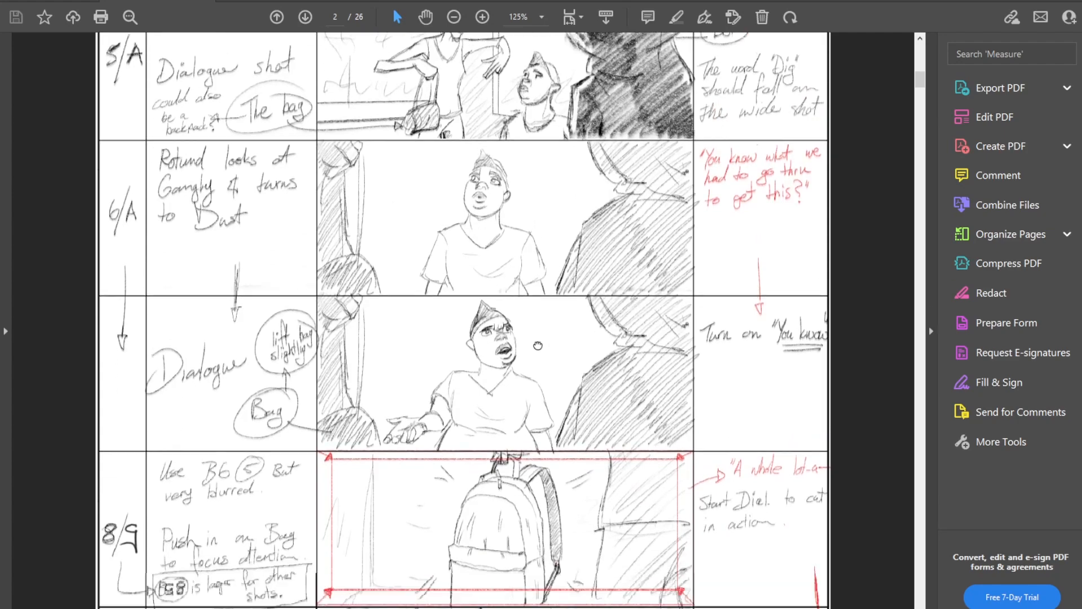
{"action": "scroll", "coordinate": [538, 183], "scroll_direction": "up", "scroll_amount": 14}
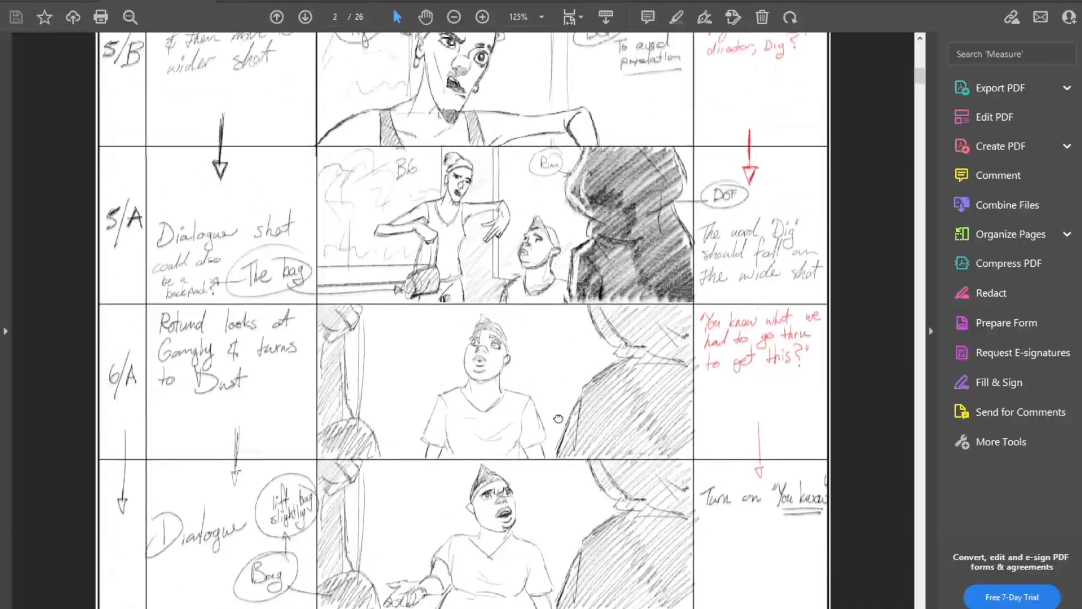
{"action": "left_click_drag", "start_coordinate": [570, 427], "coordinate": [570, 407]}
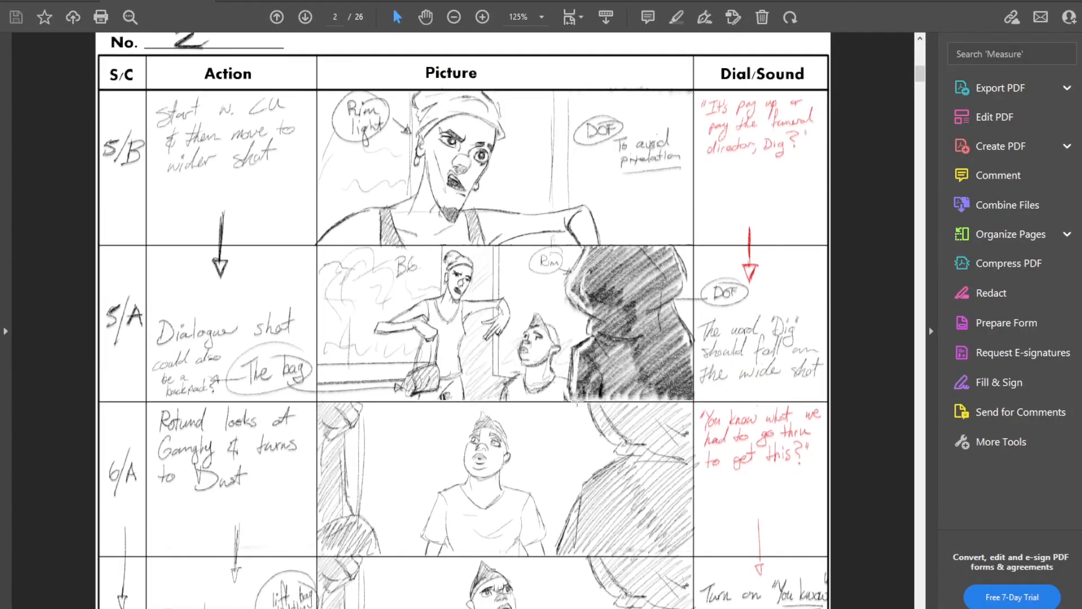
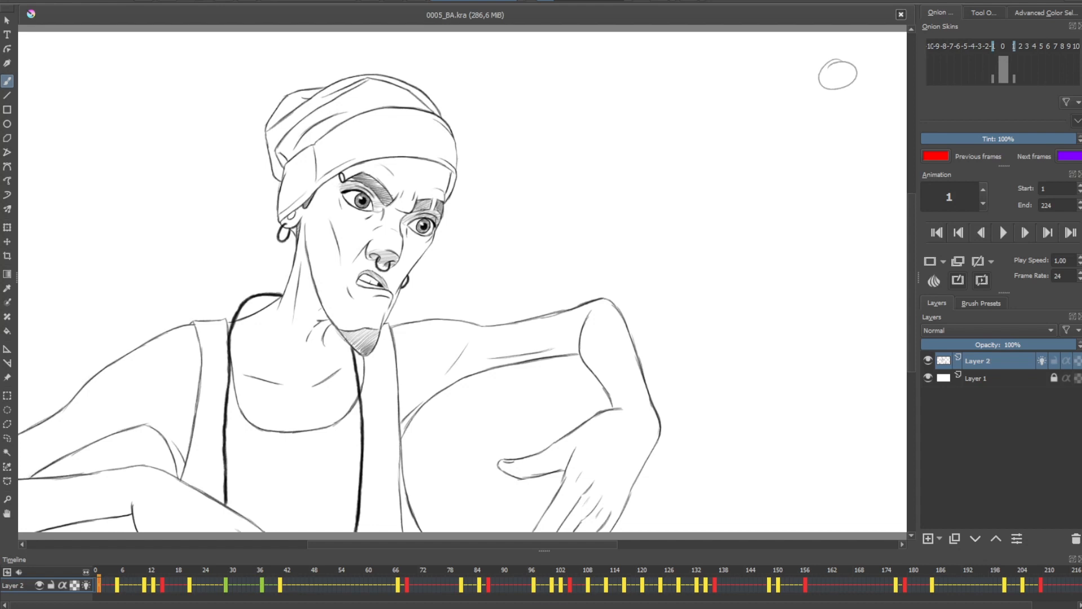
Play the rough animation from frame 1, stop it near the end, and review its key poses.
{"action": "left_click", "coordinate": [1003, 233]}
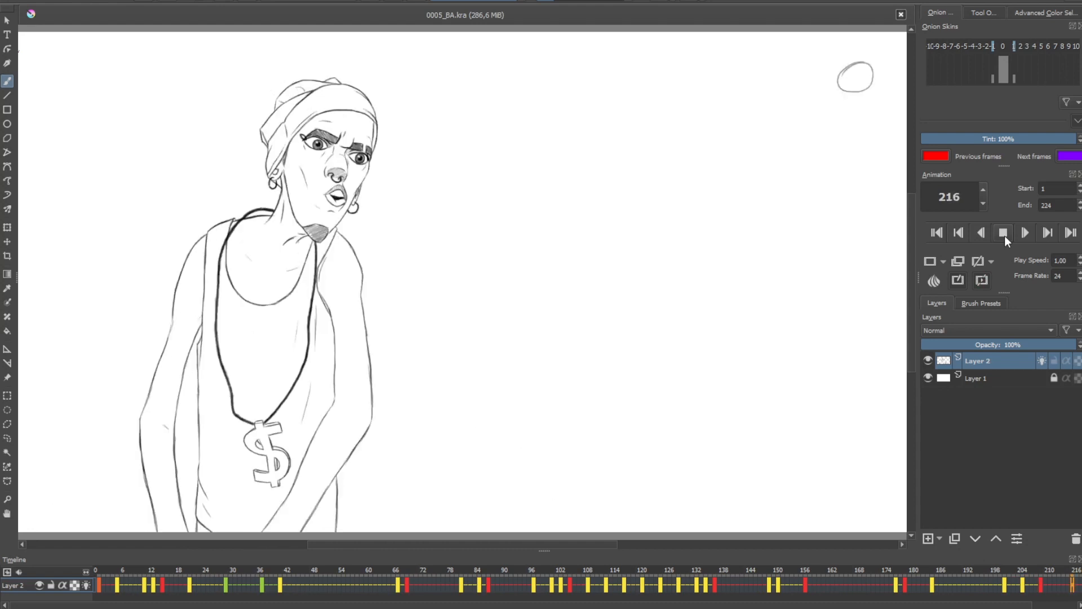
{"action": "left_click", "coordinate": [1003, 233]}
{"action": "key", "text": "Left"}
{"action": "key", "text": "Left"}
{"action": "key", "text": "Left"}
{"action": "key", "text": "Right"}
{"action": "key", "text": "Right"}
{"action": "key", "text": "Left"}
{"action": "key", "text": "Left"}
{"action": "key", "text": "Left"}
{"action": "key", "text": "Left"}
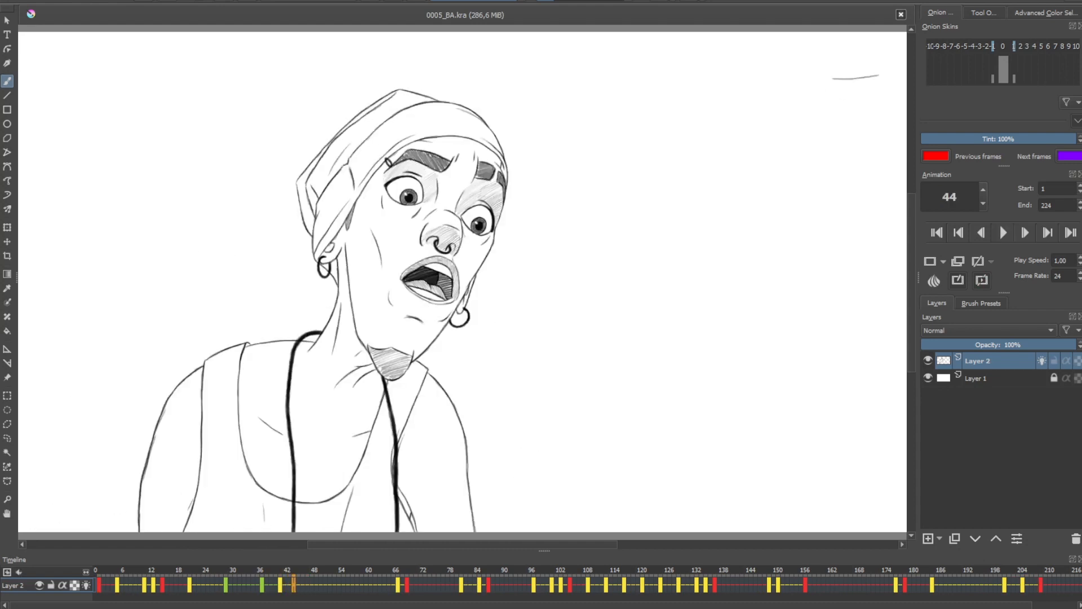
Compare the poses at frames 41 and 67, and add a blank keyframe on Layer 2 at frame 47.
{"action": "key", "text": "Right"}
{"action": "key", "text": "Right"}
{"action": "key", "text": "Right"}
{"action": "key", "text": "Right"}
{"action": "key", "text": "Right"}
{"action": "key", "text": "Right"}
{"action": "key", "text": "Left"}
{"action": "key", "text": "Left"}
{"action": "key", "text": "Left"}
{"action": "key", "text": "Left"}
{"action": "key", "text": "Left"}
{"action": "key", "text": "Left"}
{"action": "key", "text": "Left"}
{"action": "key", "text": "Left"}
{"action": "key", "text": "Left"}
{"action": "key", "text": "Left"}
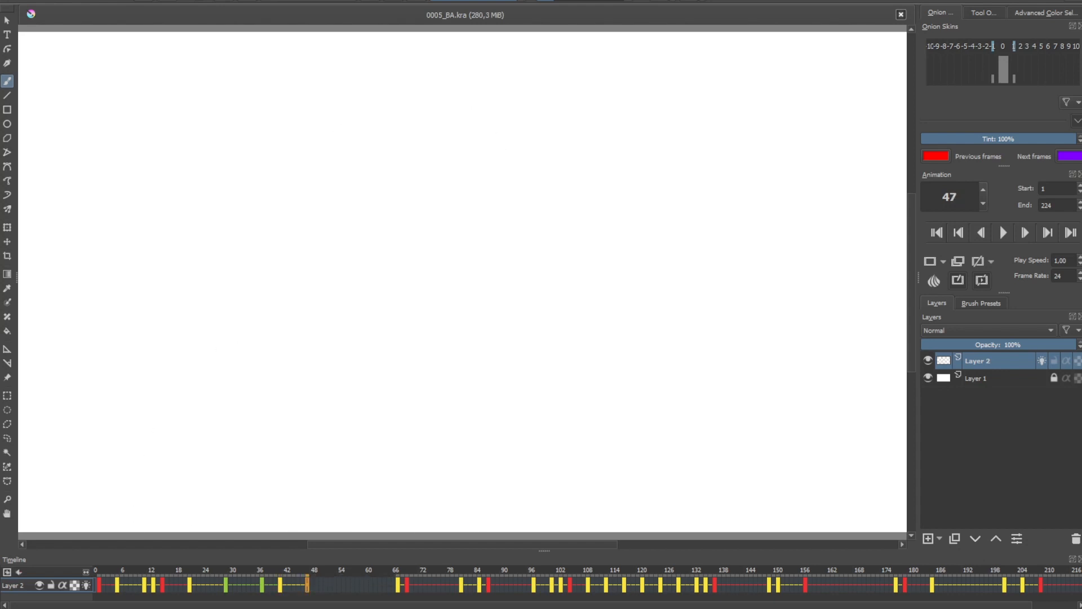
Flip back and forth between blank frame 47 and its neighbouring frames to study the movement.
{"action": "key", "text": "period"}
{"action": "key", "text": "period"}
{"action": "key", "text": "comma"}
{"action": "key", "text": "period"}
{"action": "key", "text": "period"}
{"action": "key", "text": "comma"}
{"action": "key", "text": "comma"}
{"action": "key", "text": "period"}
{"action": "key", "text": "period"}
{"action": "key", "text": "comma"}
{"action": "key", "text": "comma"}
{"action": "key", "text": "period"}
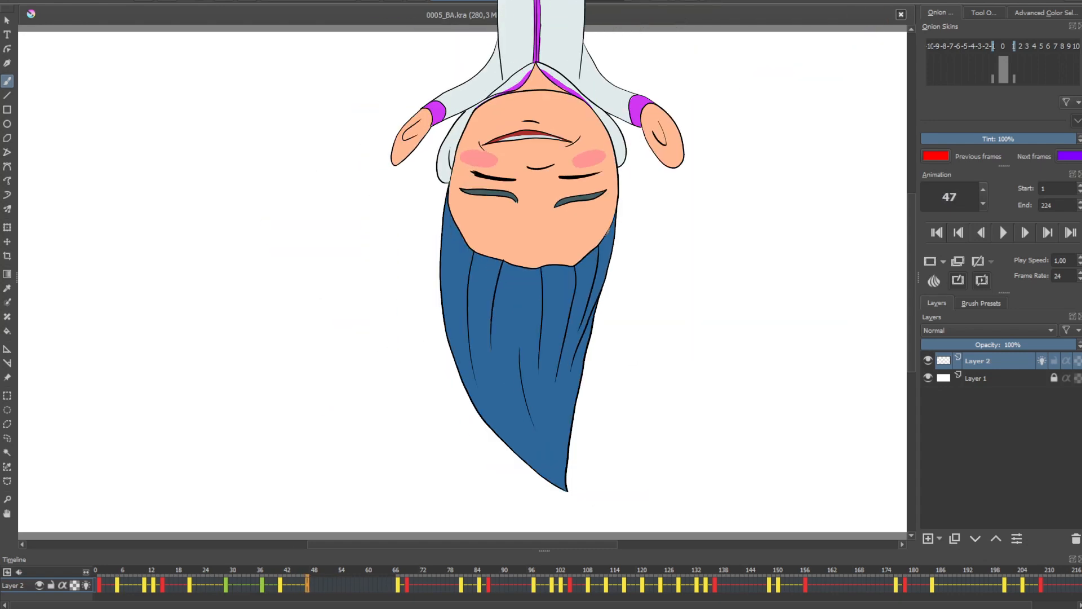
{"action": "key", "text": "Right"}
{"action": "key", "text": "Right"}
{"action": "key", "text": "Right"}
Examine the timing around frame 47 by checking frames 35, 46, 41 and 67 on the timeline.
{"action": "left_click", "coordinate": [198, 585]}
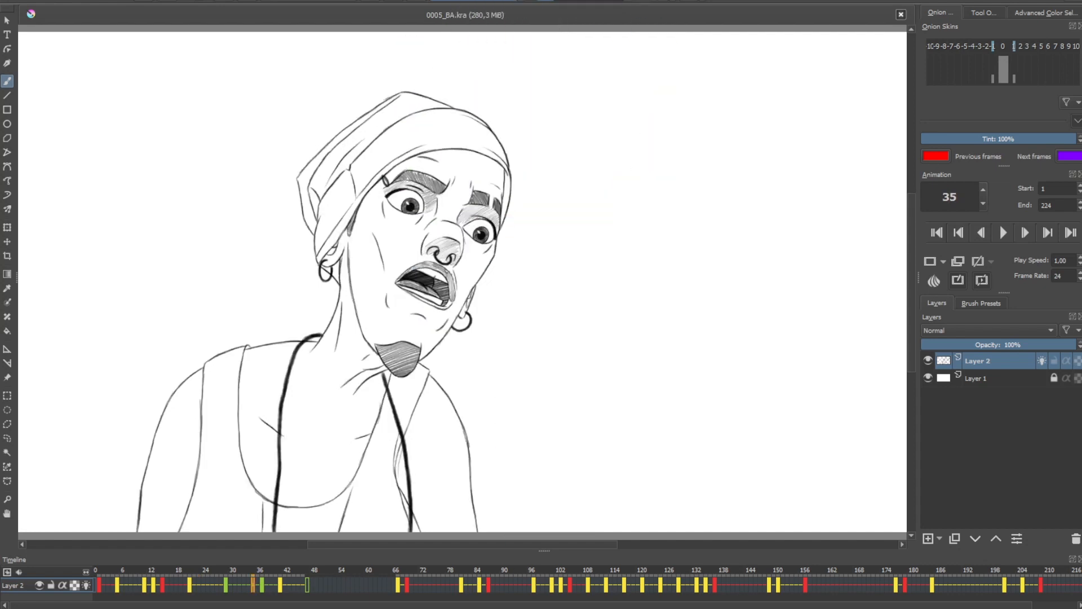
{"action": "key", "text": "Left"}
{"action": "left_click", "coordinate": [303, 585]}
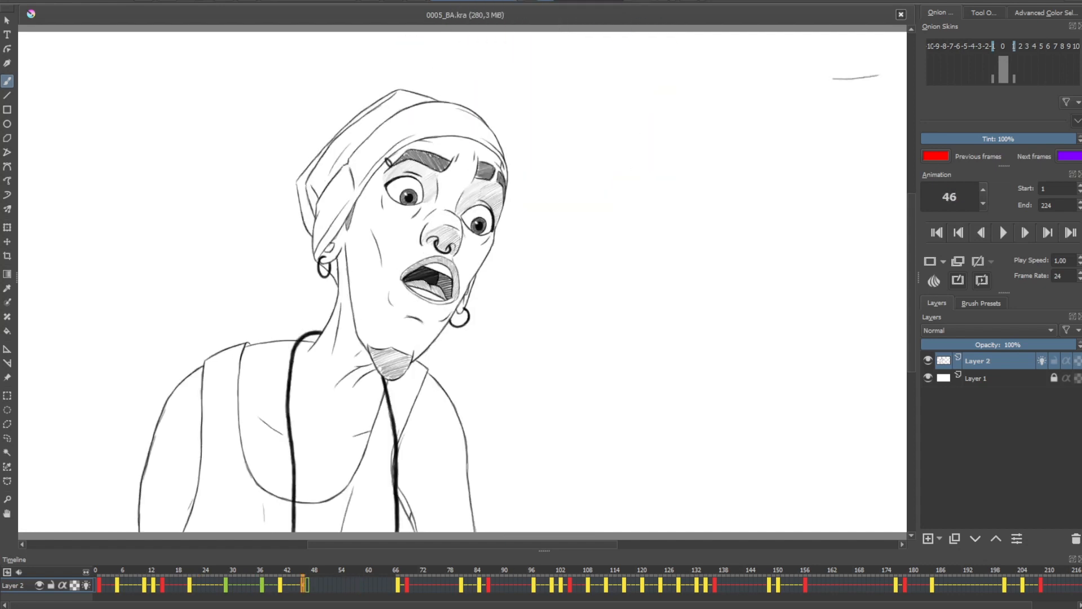
{"action": "key", "text": "Right"}
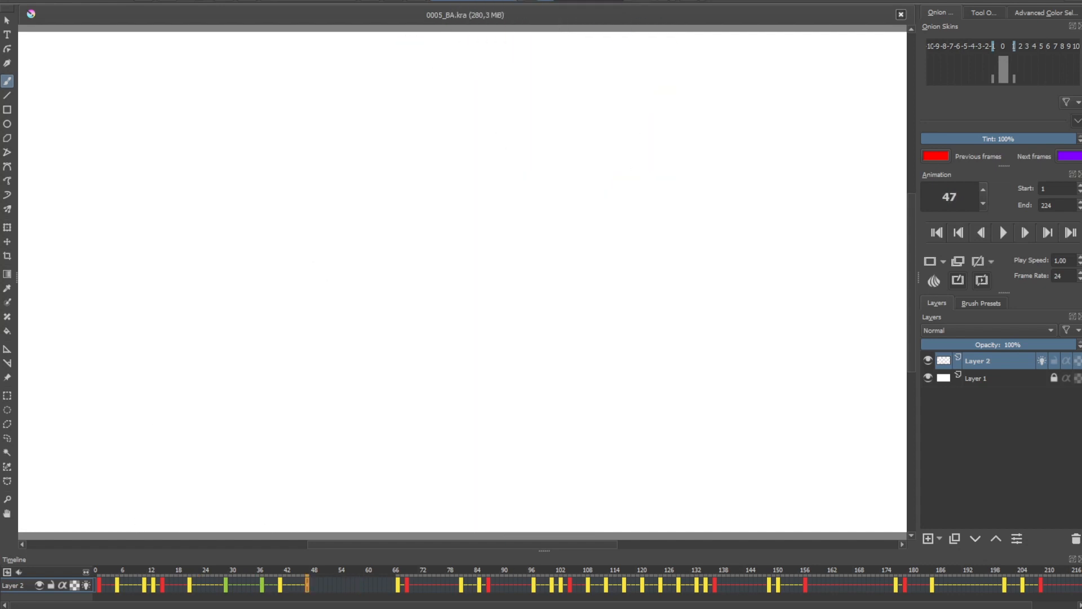
{"action": "left_click", "coordinate": [280, 585]}
{"action": "left_click_drag", "start_coordinate": [280, 571], "coordinate": [307, 571]}
{"action": "mouse_move", "coordinate": [308, 571]}
{"action": "left_mouse_down"}
{"action": "mouse_move", "coordinate": [298, 571]}
{"action": "mouse_move", "coordinate": [398, 571]}
{"action": "left_mouse_up"}
{"action": "left_click_drag", "start_coordinate": [398, 572], "coordinate": [308, 571]}
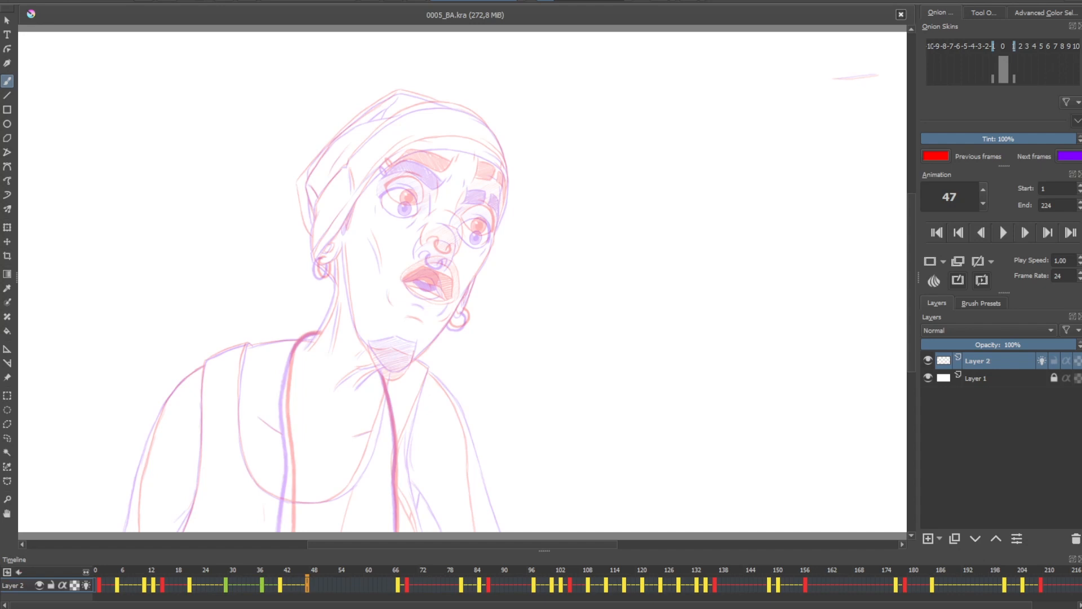
Flip between the keyframes at 41, 47 and 67 to compare the head and face positions.
{"action": "key", "text": "Left"}
{"action": "key", "text": "Right"}
{"action": "key", "text": "Left"}
{"action": "key", "text": "Right"}
{"action": "key", "text": "Right"}
{"action": "key", "text": "Left"}
{"action": "key", "text": "Left"}
{"action": "key", "text": "Right"}
{"action": "key", "text": "Right"}
{"action": "key", "text": "Left"}
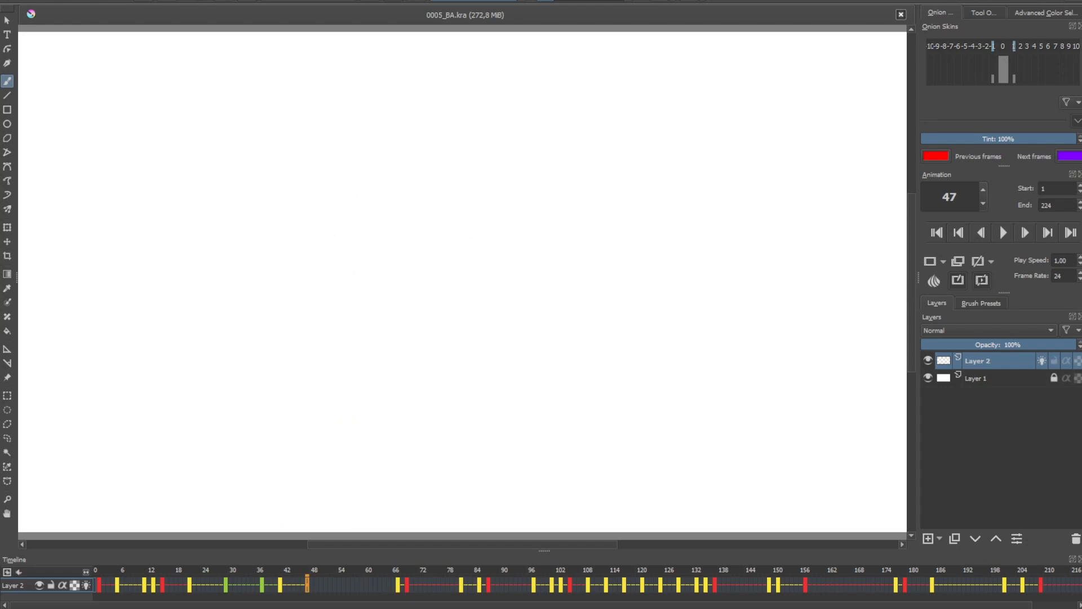
Draw the short inner edge of the character's larger eyebrow on frame 47, positioned between the neighbouring key poses.
{"action": "key", "text": "Left"}
{"action": "key", "text": "Right"}
{"action": "key", "text": "Right"}
{"action": "key", "text": "Left"}
{"action": "key", "text": "Left"}
{"action": "key", "text": "Right"}
{"action": "key", "text": "Right"}
{"action": "key", "text": "Left"}
{"action": "key", "text": "Left"}
{"action": "key", "text": "Right"}
{"action": "key", "text": "Right"}
{"action": "key", "text": "Left"}
{"action": "left_click_drag", "start_coordinate": [453, 192], "coordinate": [441, 207]}
{"action": "key", "text": "Left"}
{"action": "key", "text": "Right"}
{"action": "key", "text": "Right"}
{"action": "key", "text": "Right"}
{"action": "key", "text": "Left"}
{"action": "key", "text": "Left"}
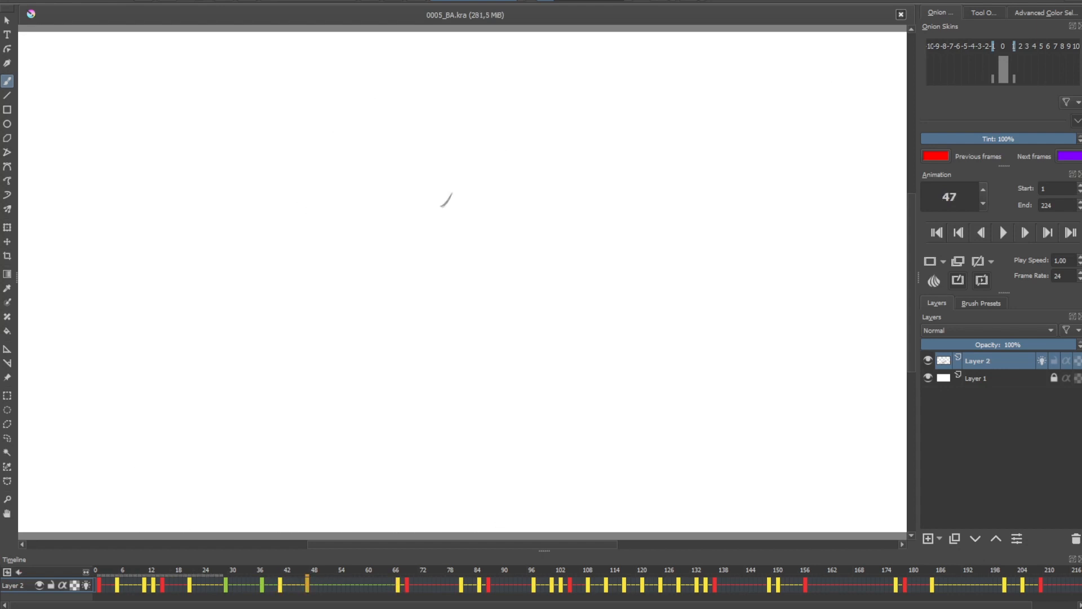
Draw the curved lower edge of the eyebrow on frame 47, checking it against the adjacent keyframes.
{"action": "left_click_drag", "start_coordinate": [440, 206], "coordinate": [400, 192]}
{"action": "key", "text": "Right"}
{"action": "key", "text": "Left"}
{"action": "key", "text": "Right"}
{"action": "key", "text": "Left"}
{"action": "key", "text": "Left"}
{"action": "key", "text": "Right"}
Close the eyebrow outline on frame 47 with its outer tip and a darkened upper edge.
{"action": "mouse_move", "coordinate": [404, 192]}
{"action": "left_mouse_down"}
{"action": "mouse_move", "coordinate": [386, 199]}
{"action": "mouse_move", "coordinate": [411, 181]}
{"action": "left_mouse_up"}
{"action": "key", "text": "Right"}
{"action": "key", "text": "Left"}
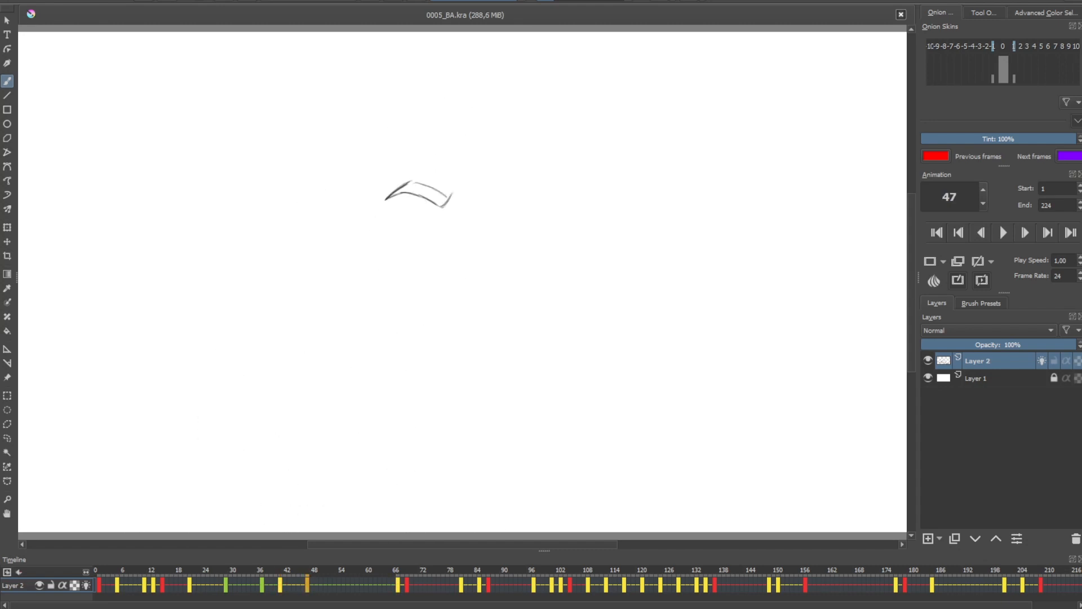
{"action": "key", "text": "Right"}
{"action": "key", "text": "Left"}
{"action": "key", "text": "Right"}
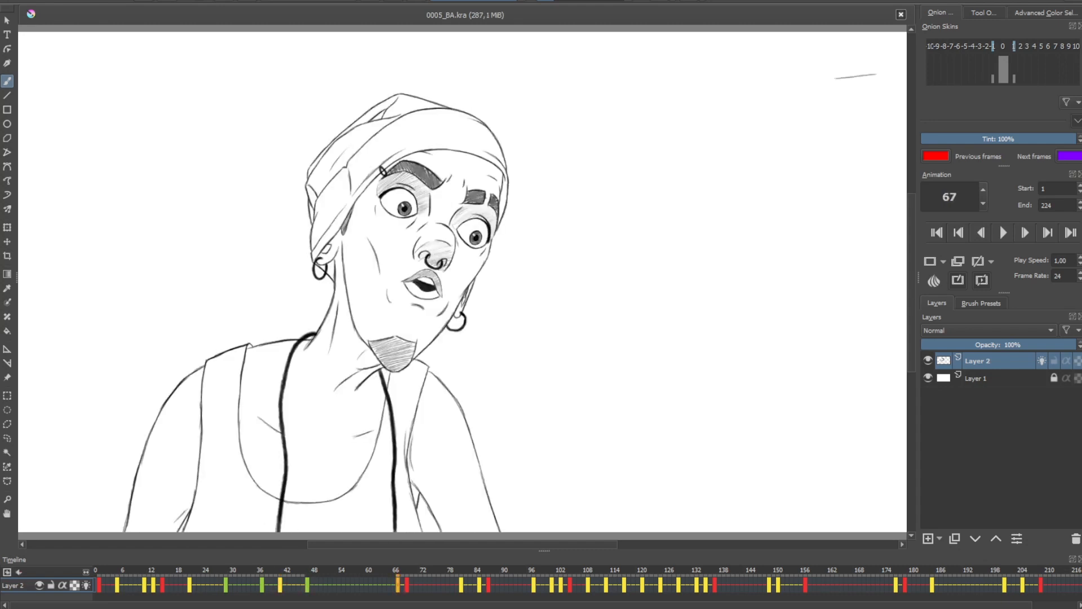
{"action": "key", "text": "Left"}
{"action": "key", "text": "Left"}
{"action": "key", "text": "Right"}
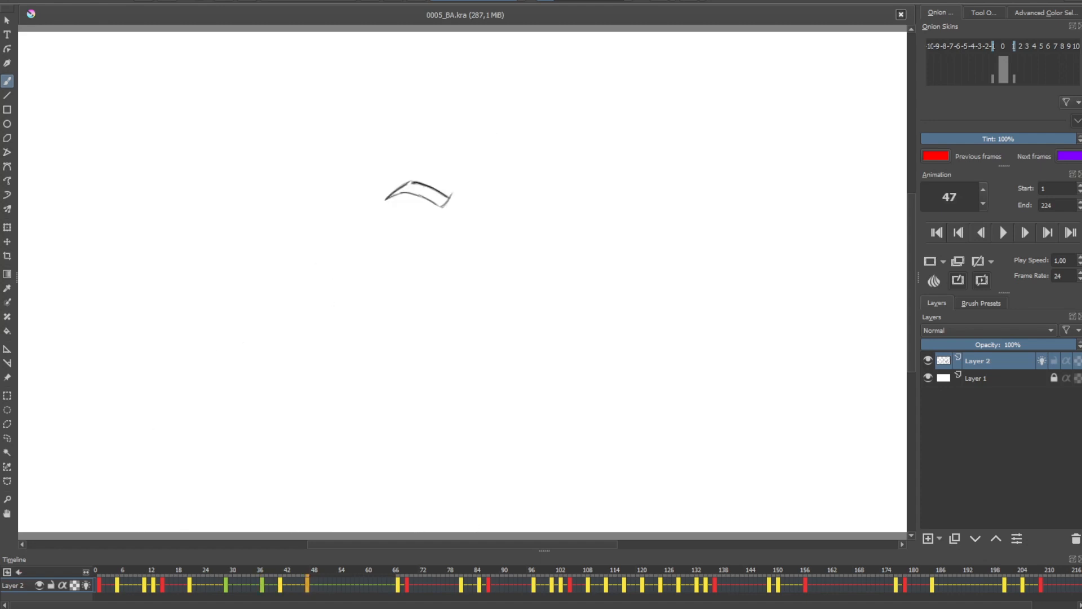
Flip through frames 41, 47 and 67 to check how the eyebrow outline moves between the key poses.
{"action": "key", "text": "Left"}
{"action": "key", "text": "Left"}
{"action": "key", "text": "Right"}
{"action": "key", "text": "Right"}
{"action": "key", "text": "Left"}
{"action": "key", "text": "Right"}
{"action": "key", "text": "Left"}
{"action": "key", "text": "Right"}
{"action": "key", "text": "Left"}
{"action": "key", "text": "Left"}
{"action": "key", "text": "Right"}
{"action": "key", "text": "Left"}
{"action": "key", "text": "Right"}
{"action": "key", "text": "Right"}
{"action": "key", "text": "Left"}
{"action": "key", "text": "Left"}
{"action": "key", "text": "Right"}
{"action": "key", "text": "Right"}
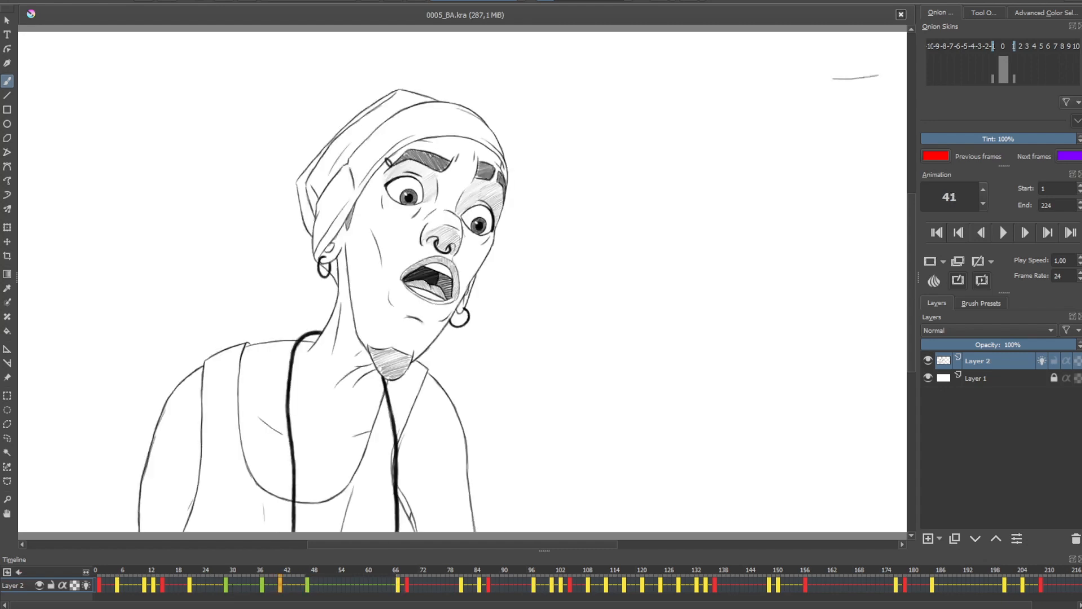
Flip through frames 41, 47 and 67 to examine where the smaller eyebrow falls between the key poses.
{"action": "key", "text": "Left"}
{"action": "key", "text": "Right"}
{"action": "key", "text": "Left"}
{"action": "key", "text": "Right"}
{"action": "key", "text": "Left"}
{"action": "key", "text": "Right"}
{"action": "key", "text": "Left"}
{"action": "key", "text": "Left"}
{"action": "key", "text": "Right"}
{"action": "key", "text": "Right"}
{"action": "key", "text": "Left"}
{"action": "key", "text": "Left"}
{"action": "key", "text": "Right"}
{"action": "key", "text": "Right"}
{"action": "key", "text": "Left"}
{"action": "key", "text": "Left"}
{"action": "key", "text": "Right"}
{"action": "key", "text": "Right"}
{"action": "key", "text": "Left"}
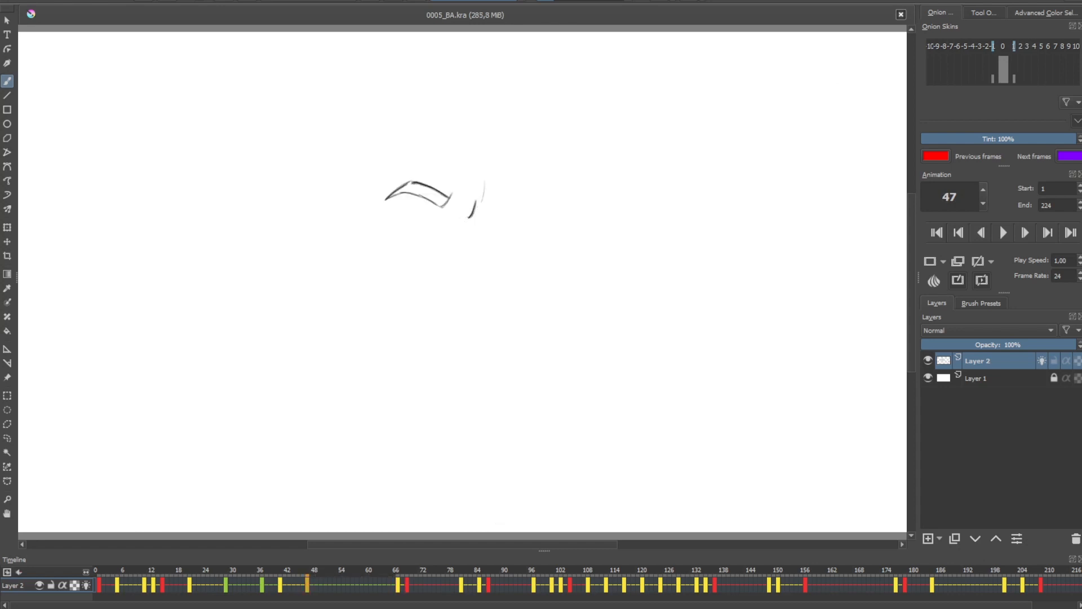
{"action": "key", "text": "Right"}
{"action": "key", "text": "Left"}
{"action": "key", "text": "Right"}
{"action": "key", "text": "Left"}
{"action": "key", "text": "Right"}
{"action": "key", "text": "Left"}
Outline the smaller eyebrow on frame 47 and hatch the inside of the eyebrows, undoing the last stroke.
{"action": "left_click_drag", "start_coordinate": [470, 218], "coordinate": [491, 221]}
{"action": "left_click_drag", "start_coordinate": [410, 182], "coordinate": [446, 204]}
{"action": "key", "text": "ctrl+z"}
Draw the short frown creases between the eyebrows on frame 47, checking their placement against frames 41 and 67.
{"action": "key", "text": "Down"}
{"action": "key", "text": "Up"}
{"action": "key", "text": "Up"}
{"action": "key", "text": "Down"}
{"action": "key", "text": "Down"}
{"action": "key", "text": "Up"}
{"action": "key", "text": "Up"}
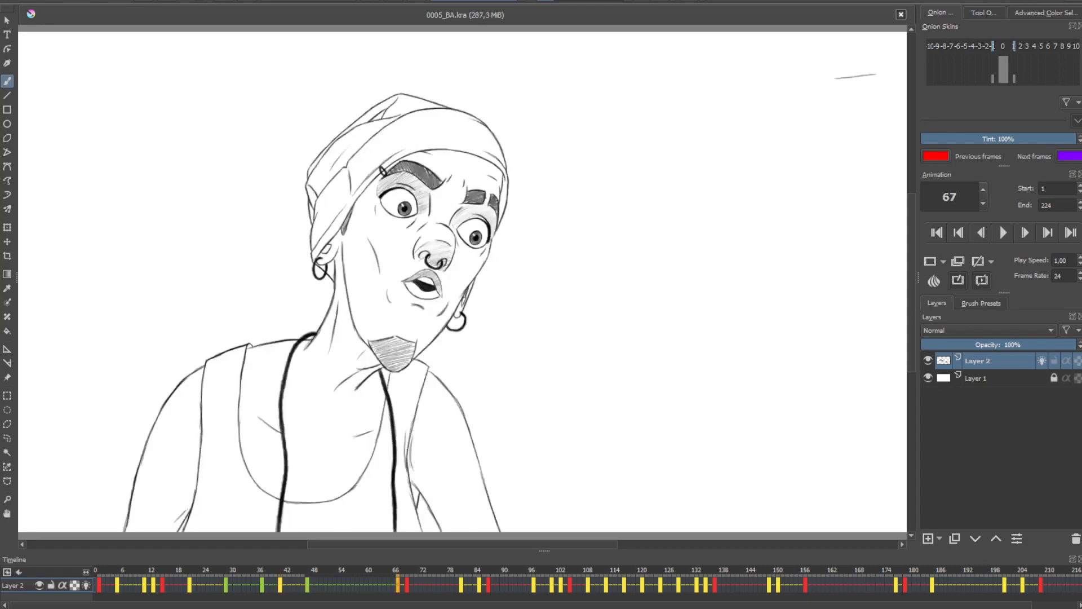
{"action": "key", "text": "Down"}
{"action": "key", "text": "Down"}
{"action": "key", "text": "Up"}
{"action": "key", "text": "Down"}
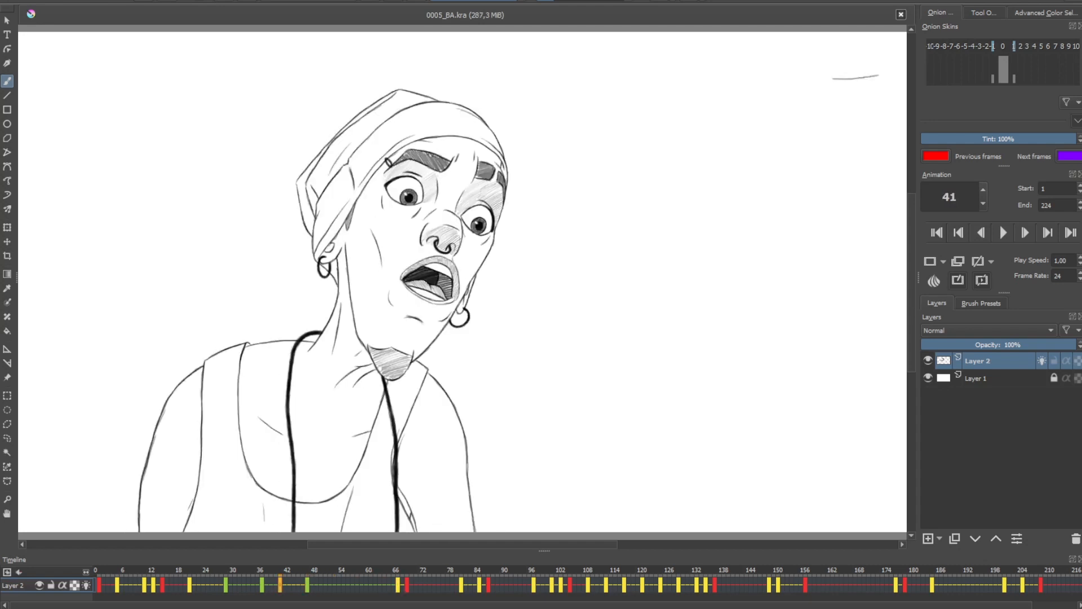
{"action": "key", "text": "Up"}
{"action": "key", "text": "Down"}
{"action": "key", "text": "Up"}
{"action": "left_click_drag", "start_coordinate": [456, 190], "coordinate": [472, 202]}
Draw the outer piece of the smaller eyebrow and the face edge below it on frame 47, comparing with frames 41 and 67.
{"action": "key", "text": "Down"}
{"action": "key", "text": "Up"}
{"action": "key", "text": "Up"}
{"action": "key", "text": "Down"}
{"action": "key", "text": "Down"}
{"action": "key", "text": "Up"}
{"action": "key", "text": "Up"}
{"action": "key", "text": "Down"}
{"action": "key", "text": "Down"}
{"action": "key", "text": "Down"}
{"action": "key", "text": "Down"}
{"action": "key", "text": "Up"}
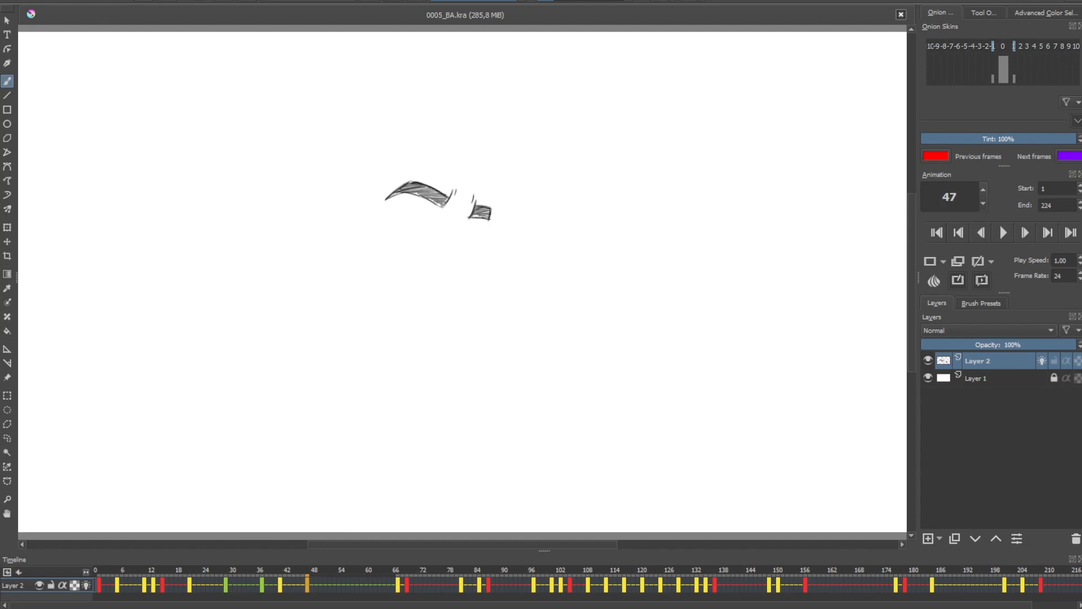
{"action": "left_click_drag", "start_coordinate": [496, 221], "coordinate": [503, 240]}
Draw the temple line and the curved headscarf edge across the forehead on frame 47, positioned between the neighbouring key poses.
{"action": "key", "text": "Down"}
{"action": "key", "text": "Up"}
{"action": "key", "text": "Up"}
{"action": "key", "text": "Down"}
{"action": "key", "text": "Down"}
{"action": "key", "text": "Up"}
{"action": "key", "text": "Up"}
{"action": "key", "text": "Down"}
{"action": "key", "text": "Down"}
{"action": "key", "text": "Up"}
{"action": "key", "text": "Up"}
{"action": "key", "text": "Down"}
{"action": "key", "text": "Up"}
{"action": "key", "text": "Down"}
{"action": "key", "text": "Down"}
{"action": "key", "text": "Up"}
{"action": "key", "text": "Up"}
{"action": "key", "text": "Down"}
{"action": "key", "text": "Down"}
{"action": "key", "text": "Up"}
{"action": "key", "text": "Down"}
{"action": "key", "text": "Up"}
{"action": "left_click_drag", "start_coordinate": [508, 177], "coordinate": [504, 213]}
{"action": "mouse_move", "coordinate": [506, 171]}
{"action": "left_mouse_down"}
{"action": "mouse_move", "coordinate": [455, 155]}
{"action": "mouse_move", "coordinate": [415, 163]}
{"action": "left_mouse_up"}
Draw the short curved eye-socket creases on both sides of the nose bridge on frame 47, checking the adjacent key poses.
{"action": "key", "text": "Down"}
{"action": "key", "text": "Down"}
{"action": "key", "text": "Up"}
{"action": "key", "text": "Up"}
{"action": "key", "text": "Up"}
{"action": "key", "text": "Down"}
{"action": "key", "text": "Down"}
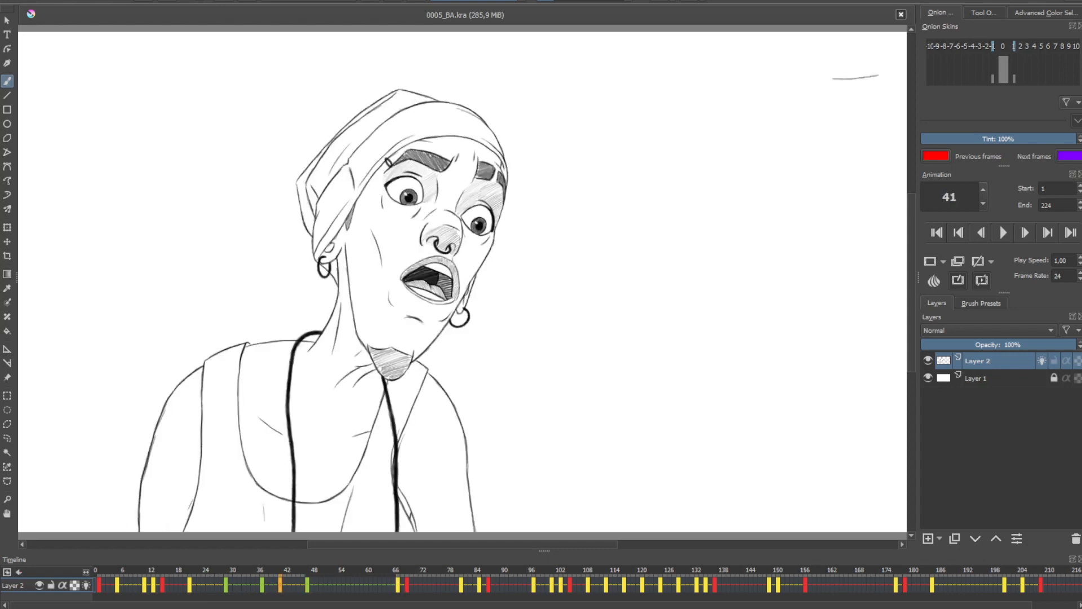
{"action": "key", "text": "Up"}
{"action": "mouse_move", "coordinate": [461, 220]}
{"action": "left_mouse_down"}
{"action": "mouse_move", "coordinate": [457, 232]}
{"action": "mouse_move", "coordinate": [435, 229]}
{"action": "left_mouse_up"}
Outline both eyes on frame 47 with darkened upper lids, following their movement between frames 41 and 67.
{"action": "key", "text": "Down"}
{"action": "key", "text": "Up"}
{"action": "key", "text": "Down"}
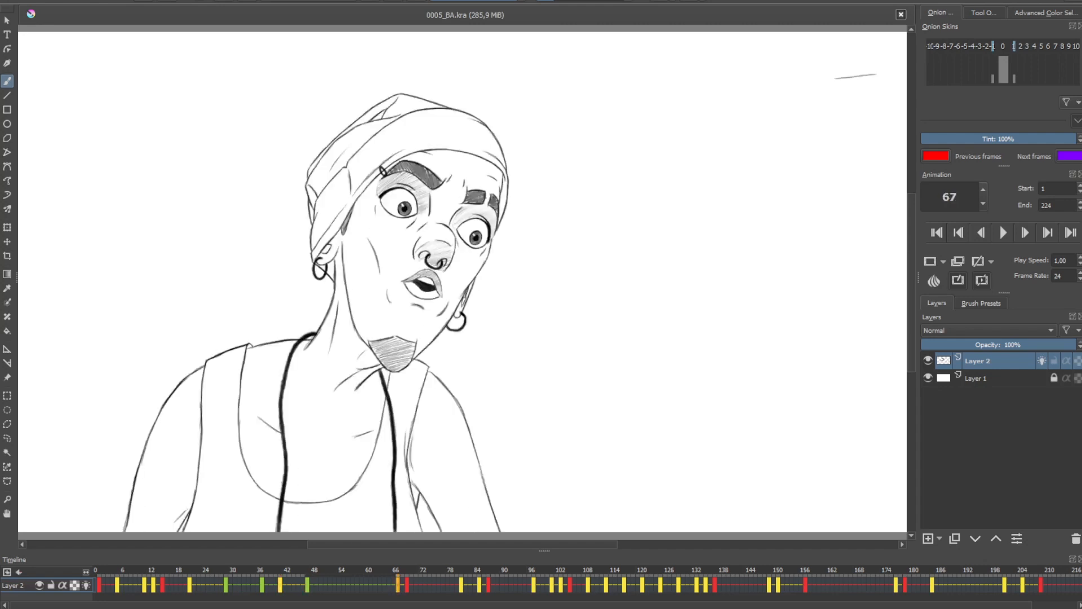
{"action": "key", "text": "Up"}
{"action": "key", "text": "Down"}
{"action": "key", "text": "Up"}
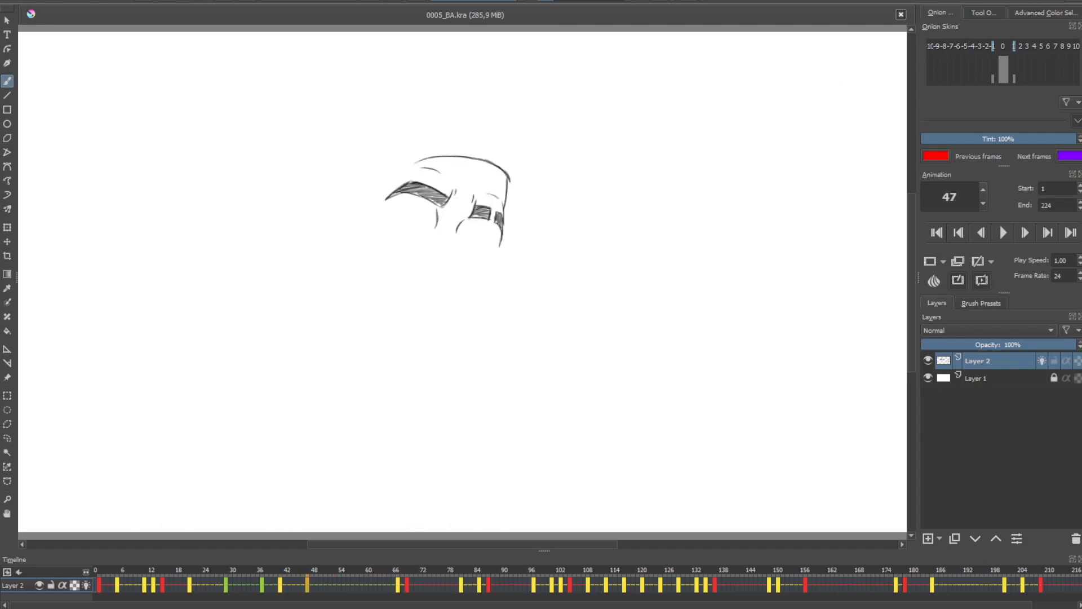
{"action": "left_click_drag", "start_coordinate": [465, 235], "coordinate": [484, 250]}
{"action": "left_click_drag", "start_coordinate": [388, 205], "coordinate": [412, 221]}
{"action": "left_click_drag", "start_coordinate": [389, 205], "coordinate": [401, 216]}
{"action": "left_click_drag", "start_coordinate": [405, 197], "coordinate": [423, 204]}
{"action": "left_click_drag", "start_coordinate": [398, 198], "coordinate": [426, 209]}
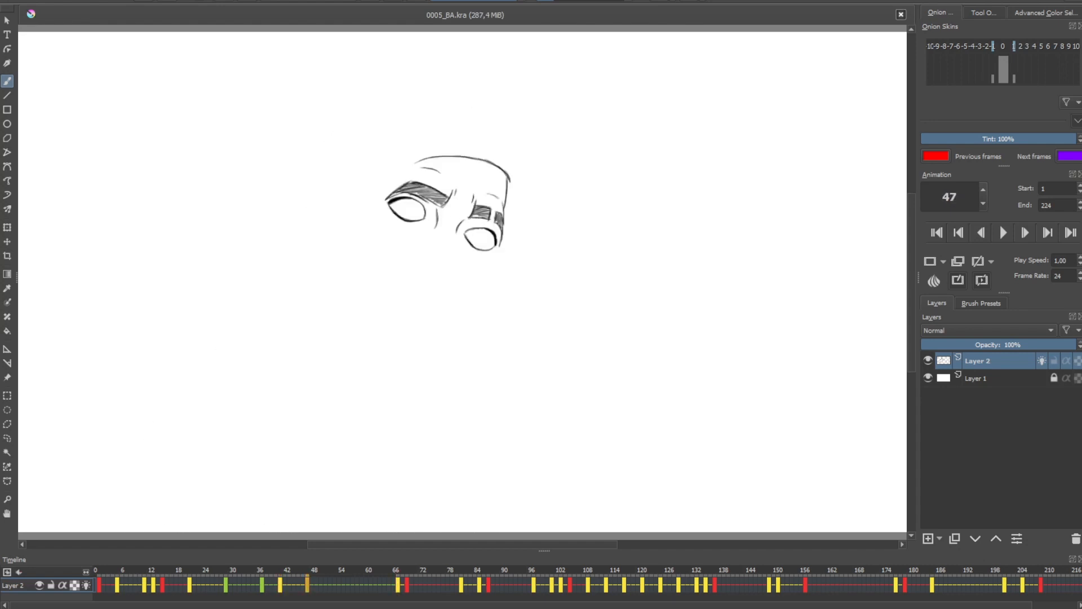
Draw the iris circle inside the smaller eye on frame 47, comparing it with the neighbouring key poses.
{"action": "left_click_drag", "start_coordinate": [479, 227], "coordinate": [493, 231]}
{"action": "key", "text": "comma"}
{"action": "key", "text": "period"}
{"action": "key", "text": "period"}
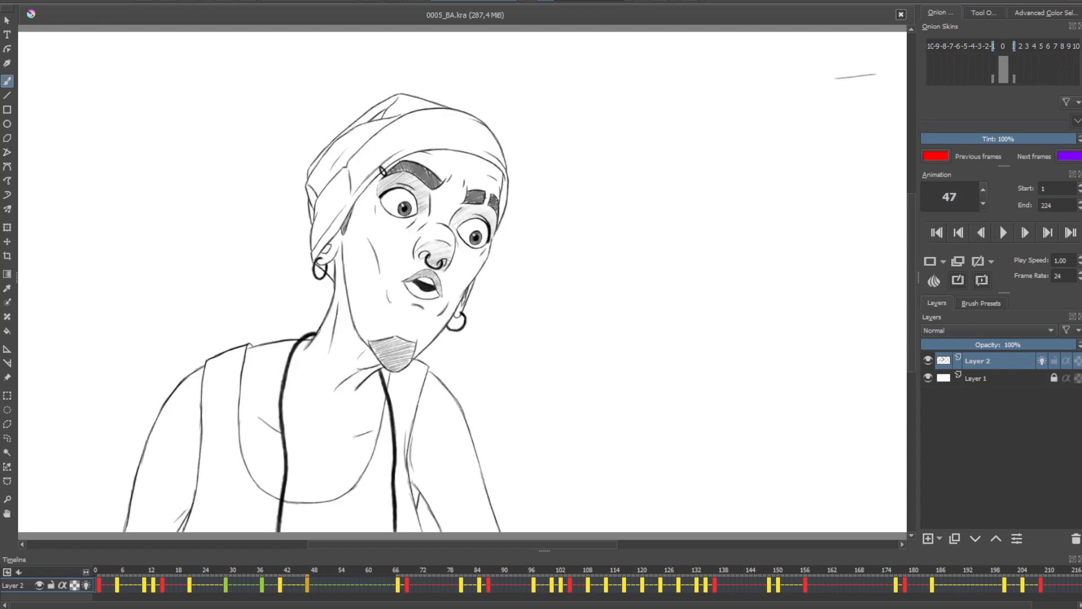
{"action": "key", "text": "comma"}
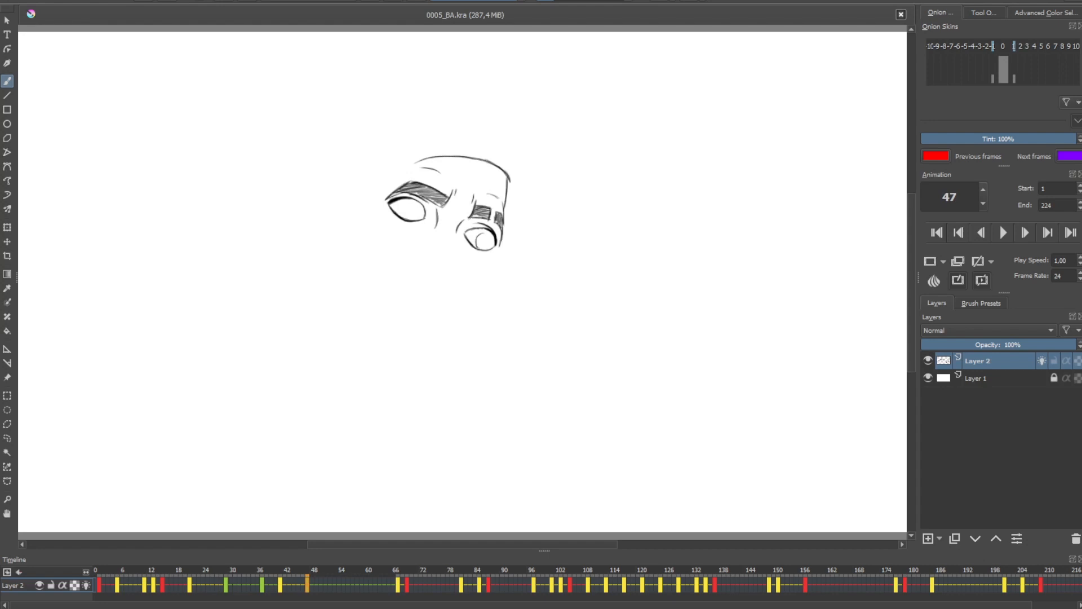
Add the dark pupil and shading to the smaller eye and draw the larger eye's iris and pupil on frame 47.
{"action": "key", "text": "comma"}
{"action": "key", "text": "period"}
{"action": "key", "text": "period"}
{"action": "key", "text": "period"}
{"action": "key", "text": "comma"}
{"action": "key", "text": "period"}
{"action": "key", "text": "comma"}
{"action": "key", "text": "comma"}
{"action": "left_click_drag", "start_coordinate": [483, 239], "coordinate": [483, 245]}
{"action": "left_click_drag", "start_coordinate": [479, 238], "coordinate": [484, 248]}
{"action": "mouse_move", "coordinate": [405, 214]}
{"action": "left_mouse_down"}
{"action": "mouse_move", "coordinate": [415, 207]}
{"action": "mouse_move", "coordinate": [408, 218]}
{"action": "mouse_move", "coordinate": [417, 217]}
{"action": "left_mouse_up"}
Flip through frames 41, 47, 67 and 69 to check how the eyes, eyebrows and forehead move between poses.
{"action": "key", "text": "Right"}
{"action": "key", "text": "Left"}
{"action": "key", "text": "Left"}
{"action": "key", "text": "Right"}
{"action": "key", "text": "Right"}
{"action": "key", "text": "Left"}
{"action": "key", "text": "Right"}
{"action": "key", "text": "Left"}
{"action": "key", "text": "Left"}
{"action": "key", "text": "Right"}
{"action": "key", "text": "Right"}
{"action": "key", "text": "Left"}
{"action": "key", "text": "Left"}
{"action": "key", "text": "Right"}
{"action": "key", "text": "Left"}
{"action": "key", "text": "Right"}
{"action": "key", "text": "Left"}
{"action": "key", "text": "Right"}
{"action": "key", "text": "Left"}
{"action": "key", "text": "Right"}
{"action": "key", "text": "Right"}
{"action": "key", "text": "Left"}
{"action": "key", "text": "Left"}
{"action": "key", "text": "Right"}
{"action": "key", "text": "Right"}
{"action": "key", "text": "Left"}
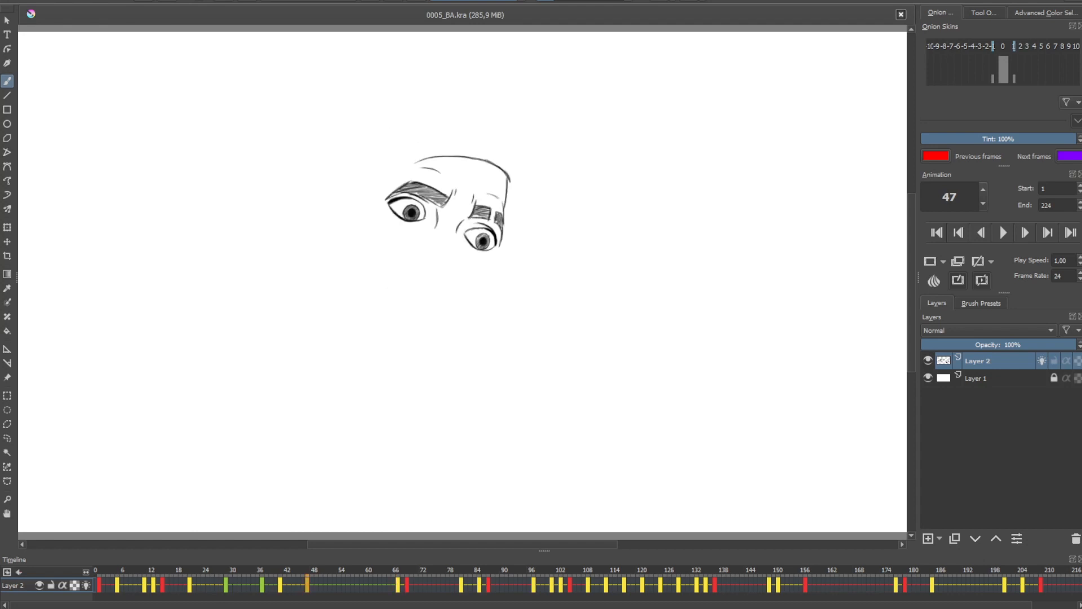
{"action": "key", "text": "Right"}
{"action": "key", "text": "Right"}
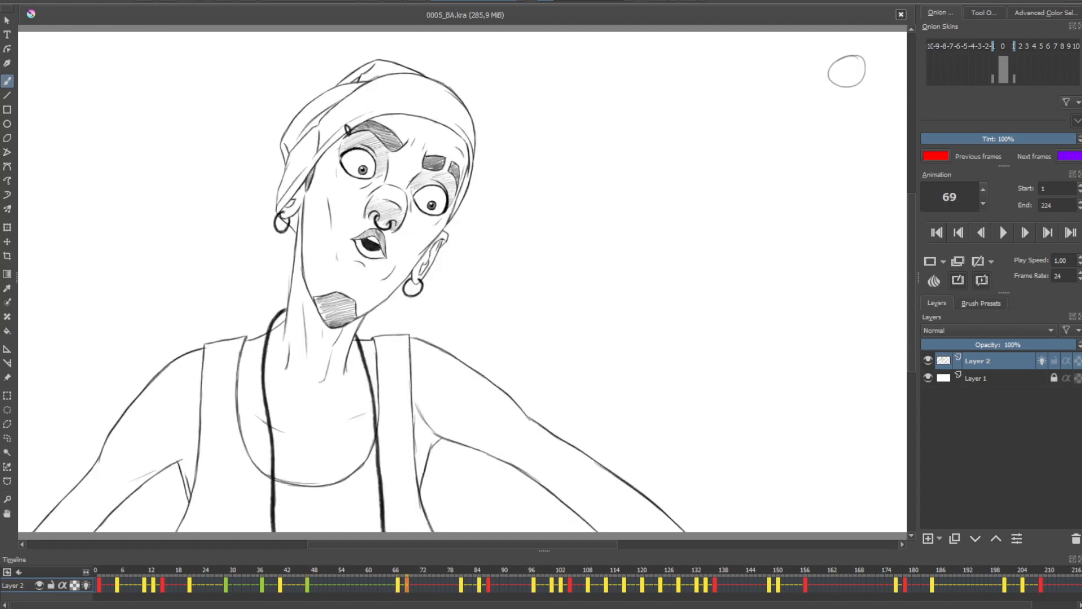
{"action": "key", "text": "Left"}
{"action": "key", "text": "Left"}
{"action": "key", "text": "Right"}
{"action": "key", "text": "Left"}
{"action": "key", "text": "Left"}
{"action": "key", "text": "Right"}
{"action": "key", "text": "Right"}
{"action": "key", "text": "Left"}
{"action": "key", "text": "Left"}
{"action": "key", "text": "Right"}
{"action": "key", "text": "Right"}
{"action": "key", "text": "Left"}
{"action": "key", "text": "Right"}
{"action": "key", "text": "Left"}
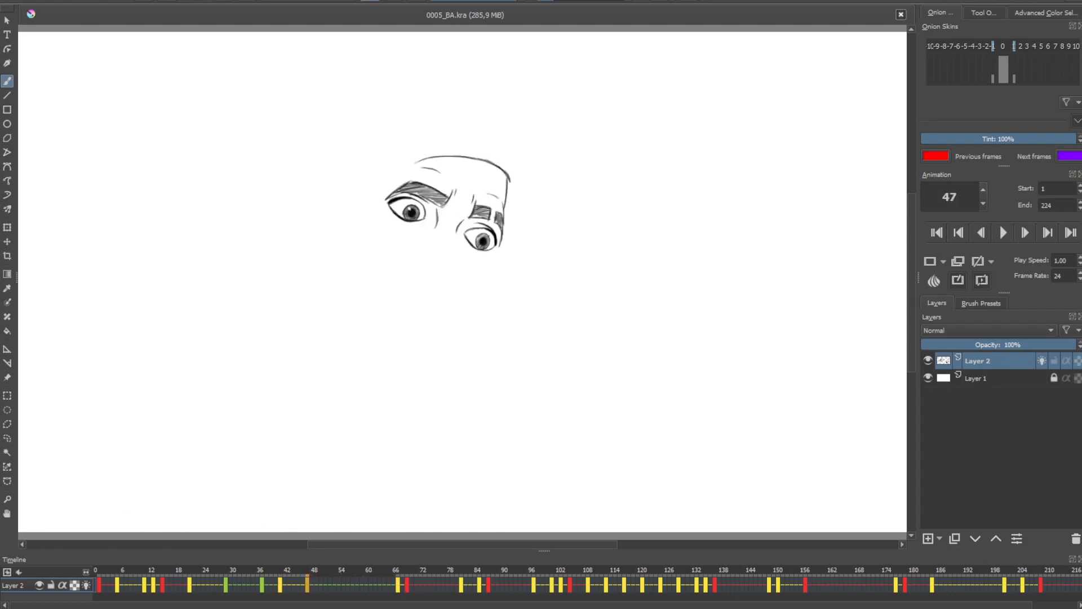
Flip between frame 47 and its neighbouring key poses to examine the creases around the eyes.
{"action": "key", "text": "Right"}
{"action": "key", "text": "Left"}
{"action": "key", "text": "Right"}
{"action": "key", "text": "Left"}
{"action": "key", "text": "Left"}
{"action": "key", "text": "Right"}
{"action": "key", "text": "Right"}
{"action": "key", "text": "Left"}
{"action": "key", "text": "Right"}
{"action": "key", "text": "Left"}
{"action": "key", "text": "Left"}
{"action": "key", "text": "Right"}
Add crease lines beside and beneath both eyes and light shading around the inner eye sockets on frame 47.
{"action": "left_click_drag", "start_coordinate": [385, 212], "coordinate": [384, 223]}
{"action": "key", "text": "Left"}
{"action": "key", "text": "Right"}
{"action": "key", "text": "Left"}
{"action": "key", "text": "Right"}
{"action": "key", "text": "Left"}
{"action": "key", "text": "Right"}
{"action": "key", "text": "Right"}
{"action": "key", "text": "Left"}
{"action": "key", "text": "Left"}
{"action": "key", "text": "Right"}
{"action": "key", "text": "Right"}
{"action": "key", "text": "Left"}
{"action": "key", "text": "Left"}
{"action": "key", "text": "Right"}
{"action": "key", "text": "Right"}
{"action": "key", "text": "Left"}
{"action": "key", "text": "Left"}
{"action": "key", "text": "Right"}
{"action": "key", "text": "Right"}
{"action": "key", "text": "Left"}
{"action": "left_click_drag", "start_coordinate": [460, 229], "coordinate": [499, 236]}
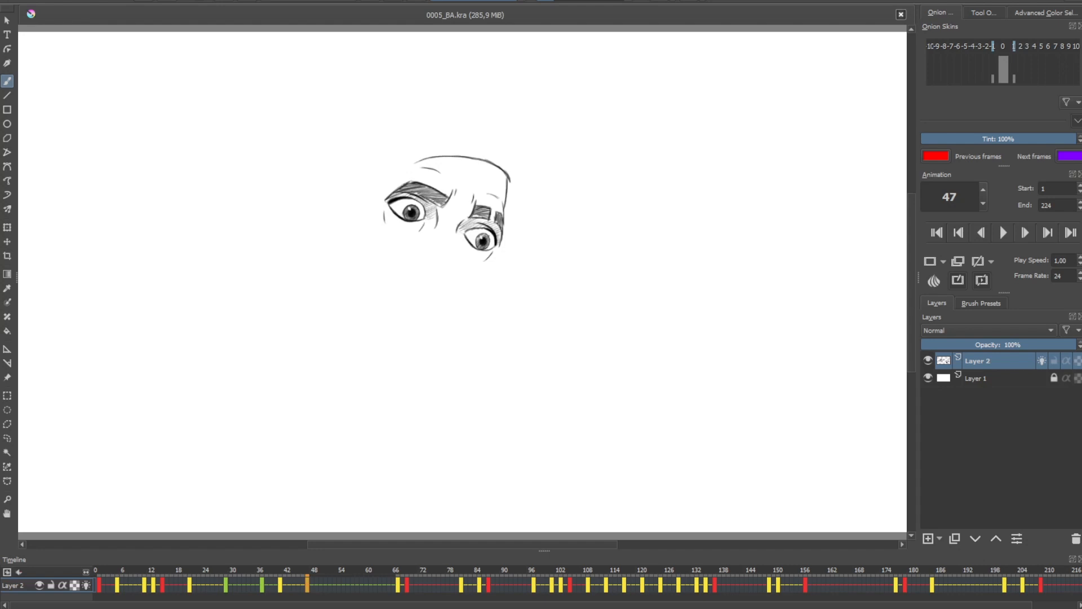
Flip repeatedly between frames 41 and 47 to compare the eye area and the nose's position.
{"action": "key", "text": "Left"}
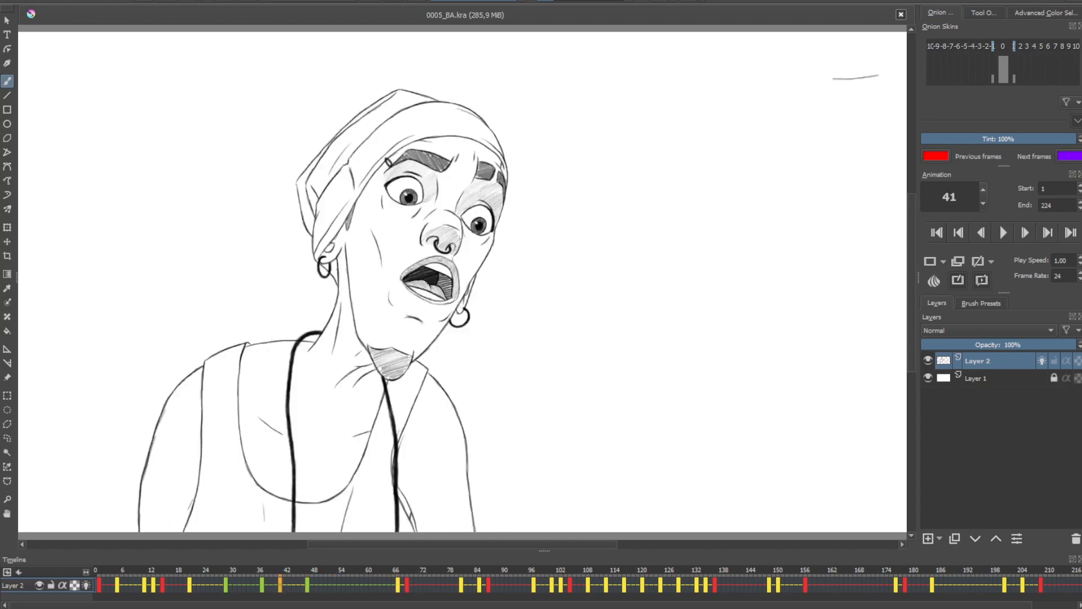
{"action": "key", "text": "Right"}
{"action": "key", "text": "Left"}
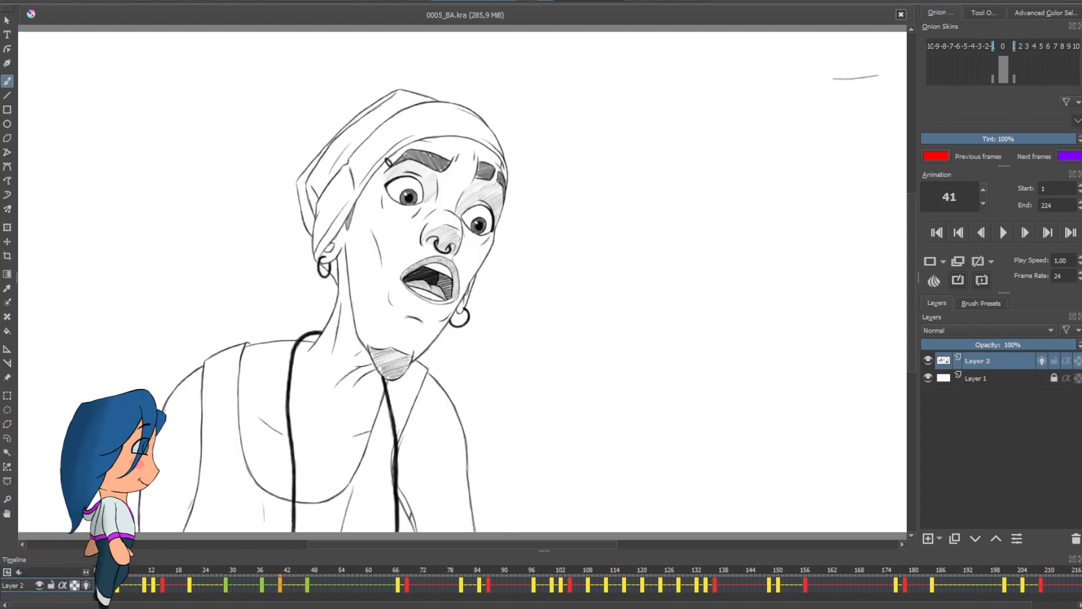
{"action": "key", "text": "Right"}
{"action": "key", "text": "Left"}
{"action": "key", "text": "Right"}
{"action": "key", "text": "Left"}
{"action": "key", "text": "Right"}
{"action": "key", "text": "Left"}
{"action": "key", "text": "Right"}
{"action": "key", "text": "Left"}
{"action": "key", "text": "Right"}
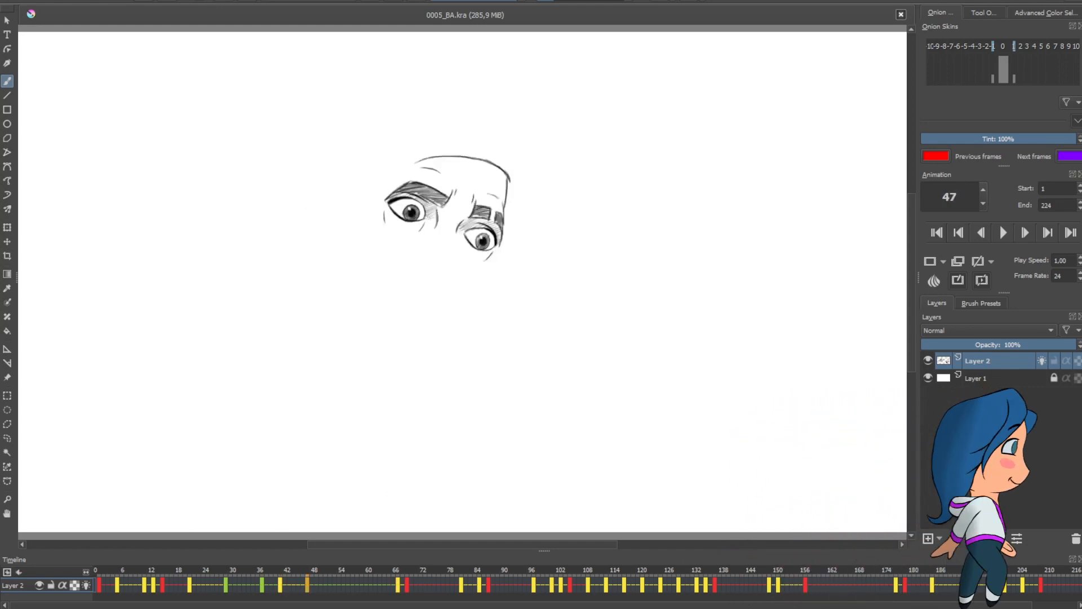
Draw the short curve of the nose bridge beside the smaller eye on frame 47, undoing the extra side stroke.
{"action": "left_click_drag", "start_coordinate": [444, 230], "coordinate": [462, 248]}
{"action": "key", "text": "Left"}
{"action": "key", "text": "Right"}
{"action": "key", "text": "Right"}
{"action": "key", "text": "Left"}
{"action": "left_click_drag", "start_coordinate": [461, 235], "coordinate": [464, 249]}
{"action": "key", "text": "ctrl+z"}
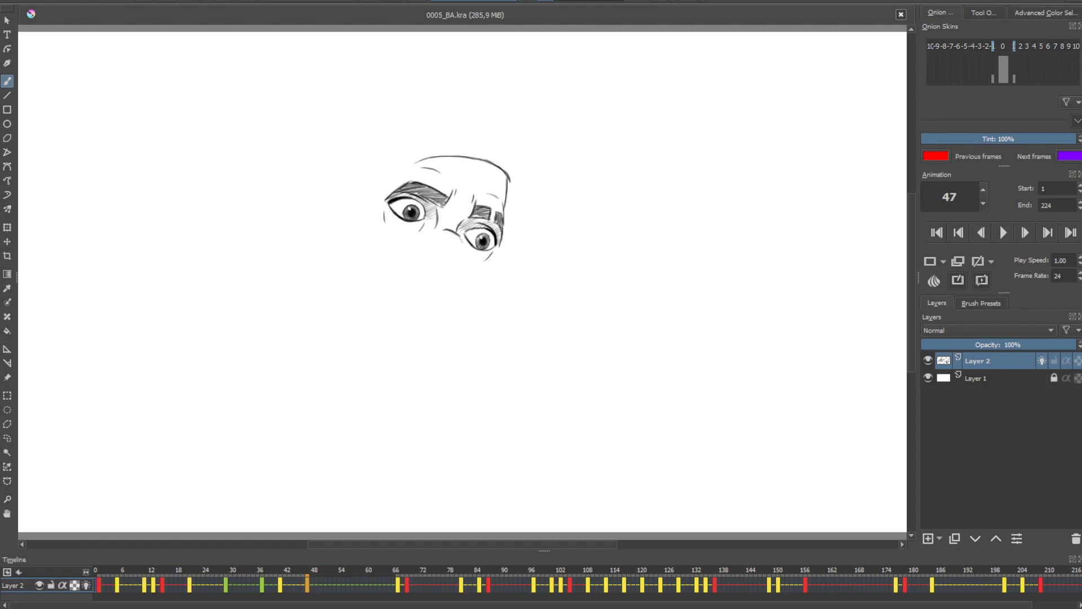
Outline the nose's side, tip and nostril wings on frame 47, following its movement between the neighbouring key poses.
{"action": "key", "text": "Left"}
{"action": "key", "text": "Right"}
{"action": "key", "text": "Right"}
{"action": "key", "text": "Left"}
{"action": "key", "text": "Left"}
{"action": "key", "text": "Right"}
{"action": "key", "text": "Right"}
{"action": "key", "text": "Left"}
{"action": "left_click_drag", "start_coordinate": [464, 252], "coordinate": [455, 277]}
{"action": "key", "text": "Left"}
{"action": "key", "text": "Right"}
{"action": "key", "text": "Left"}
{"action": "key", "text": "Right"}
{"action": "mouse_move", "coordinate": [445, 255]}
{"action": "left_mouse_down"}
{"action": "mouse_move", "coordinate": [459, 248]}
{"action": "mouse_move", "coordinate": [423, 267]}
{"action": "mouse_move", "coordinate": [424, 241]}
{"action": "left_mouse_up"}
Flip through frames 41, 47 and 67 to check the nose's shape and placement between the poses.
{"action": "key", "text": "Left"}
{"action": "key", "text": "Right"}
{"action": "key", "text": "Right"}
{"action": "key", "text": "Left"}
{"action": "key", "text": "Left"}
{"action": "key", "text": "Right"}
{"action": "key", "text": "Right"}
{"action": "key", "text": "Left"}
{"action": "key", "text": "Left"}
{"action": "key", "text": "Right"}
{"action": "key", "text": "Right"}
{"action": "key", "text": "Left"}
{"action": "key", "text": "Left"}
{"action": "key", "text": "Right"}
{"action": "key", "text": "Left"}
{"action": "key", "text": "Right"}
{"action": "key", "text": "Right"}
{"action": "key", "text": "Left"}
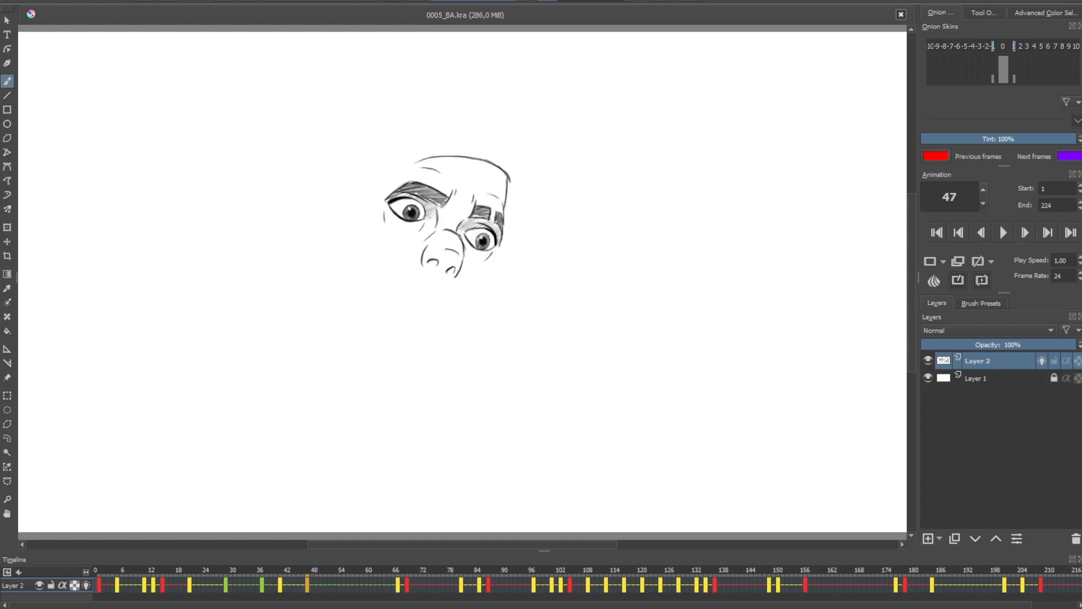
Darken the nostrils, add the nose ring and hatch the nose tip on frame 47, comparing with the neighbouring poses.
{"action": "mouse_move", "coordinate": [437, 262]}
{"action": "left_mouse_down"}
{"action": "mouse_move", "coordinate": [449, 276]}
{"action": "mouse_move", "coordinate": [434, 270]}
{"action": "left_mouse_up"}
{"action": "key", "text": "comma"}
{"action": "key", "text": "comma"}
{"action": "key", "text": "period"}
{"action": "key", "text": "period"}
{"action": "key", "text": "comma"}
{"action": "key", "text": "comma"}
{"action": "key", "text": "period"}
{"action": "key", "text": "period"}
{"action": "key", "text": "period"}
{"action": "key", "text": "comma"}
{"action": "key", "text": "comma"}
{"action": "key", "text": "period"}
{"action": "mouse_move", "coordinate": [430, 260]}
{"action": "left_mouse_down"}
{"action": "mouse_move", "coordinate": [451, 253]}
{"action": "mouse_move", "coordinate": [460, 268]}
{"action": "left_mouse_up"}
{"action": "key", "text": "comma"}
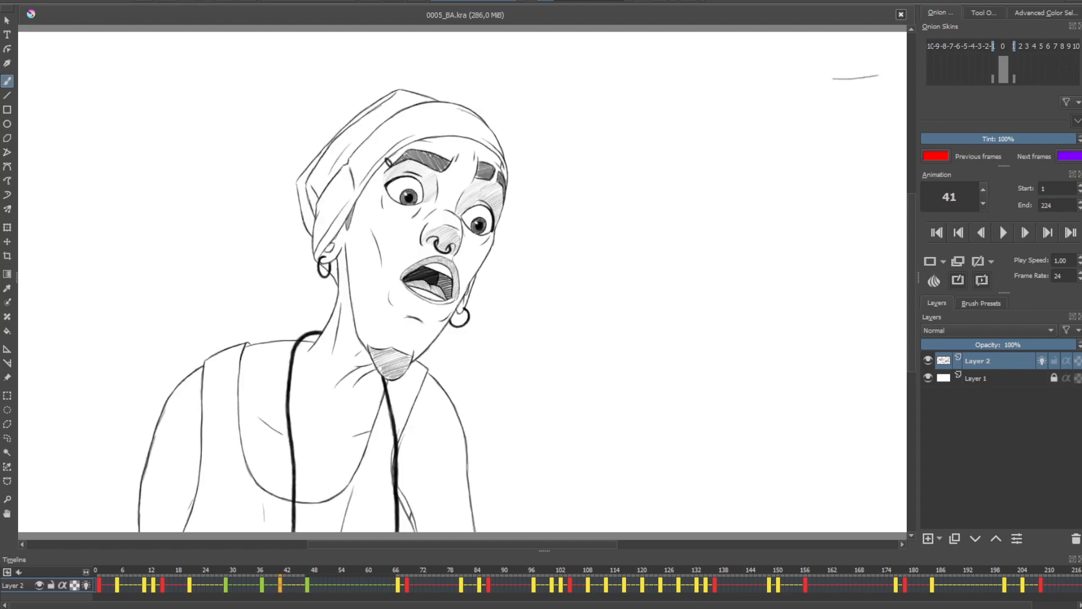
{"action": "key", "text": "period"}
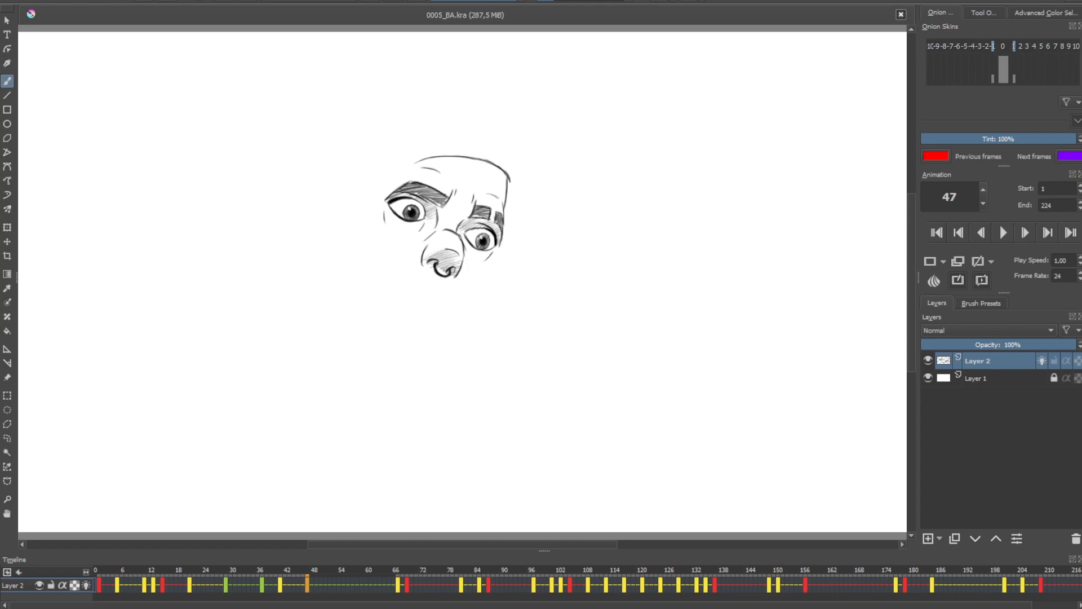
Draw the curved mouth line below the nose and the upper lip's top contour on frame 47, checking against frame 41.
{"action": "mouse_move", "coordinate": [458, 309]}
{"action": "left_mouse_down"}
{"action": "mouse_move", "coordinate": [442, 287]}
{"action": "mouse_move", "coordinate": [406, 287]}
{"action": "left_mouse_up"}
{"action": "key", "text": "comma"}
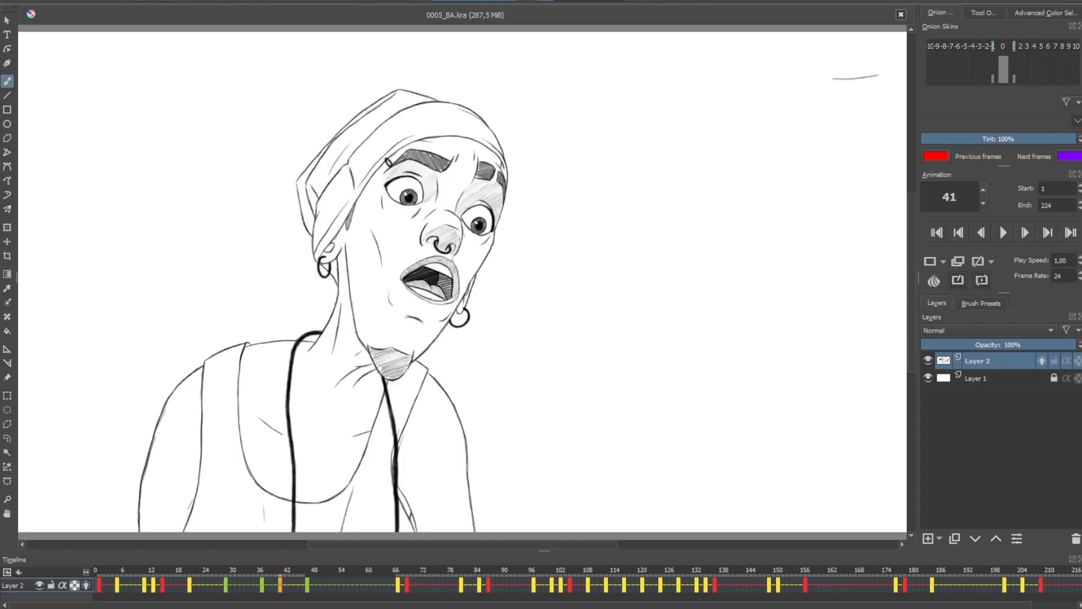
{"action": "key", "text": "period"}
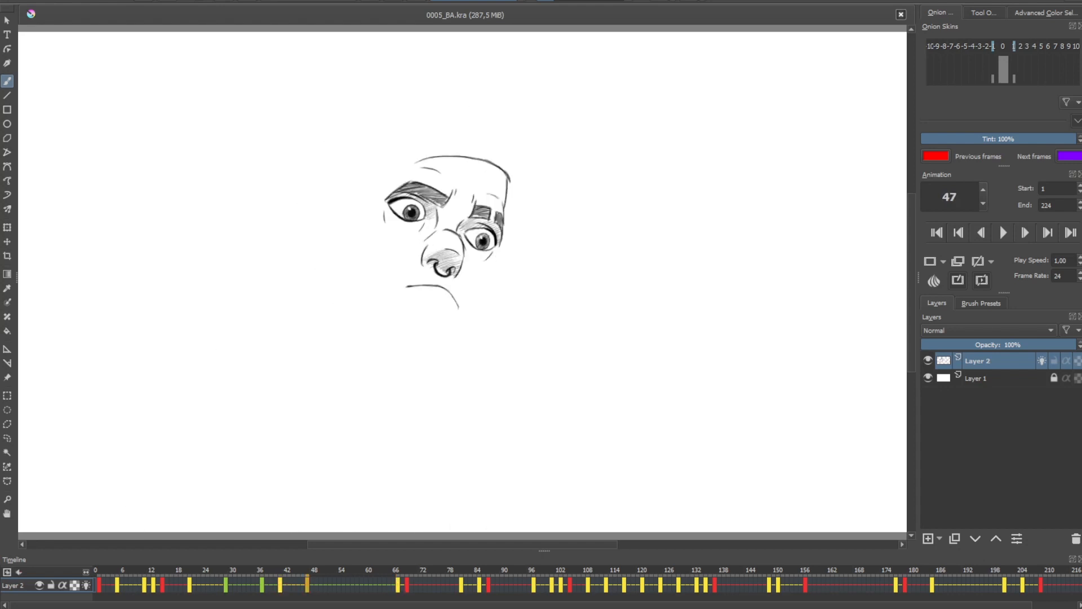
{"action": "mouse_move", "coordinate": [456, 289]}
{"action": "left_mouse_down"}
{"action": "mouse_move", "coordinate": [459, 307]}
{"action": "mouse_move", "coordinate": [445, 280]}
{"action": "mouse_move", "coordinate": [415, 284]}
{"action": "left_mouse_up"}
{"action": "key", "text": "comma"}
{"action": "key", "text": "period"}
Draw the inner mouth lines beneath the upper lip on frame 47, comparing the mouth with frames 41 and 67.
{"action": "left_click_drag", "start_coordinate": [432, 287], "coordinate": [450, 295]}
{"action": "key", "text": "comma"}
{"action": "key", "text": "period"}
{"action": "key", "text": "period"}
{"action": "key", "text": "comma"}
{"action": "key", "text": "comma"}
{"action": "key", "text": "period"}
{"action": "key", "text": "period"}
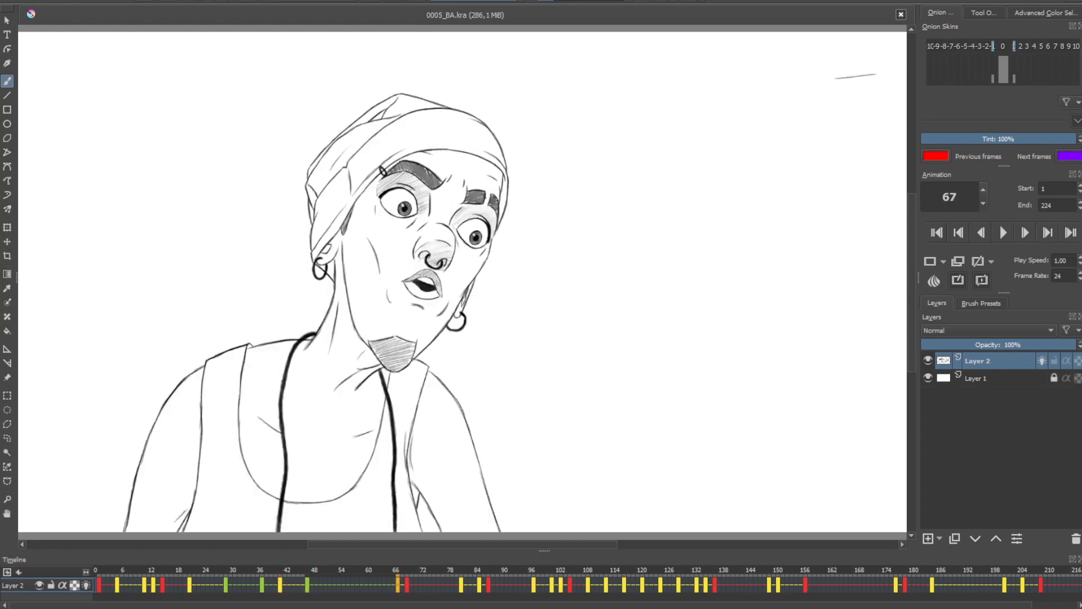
{"action": "key", "text": "comma"}
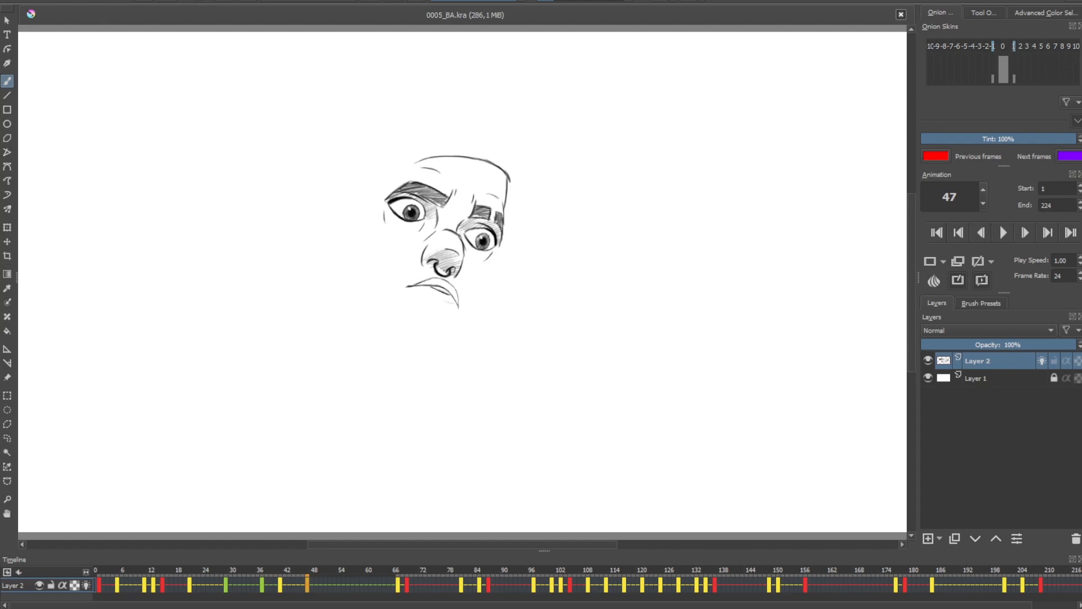
{"action": "left_click_drag", "start_coordinate": [423, 291], "coordinate": [458, 306]}
{"action": "key", "text": "period"}
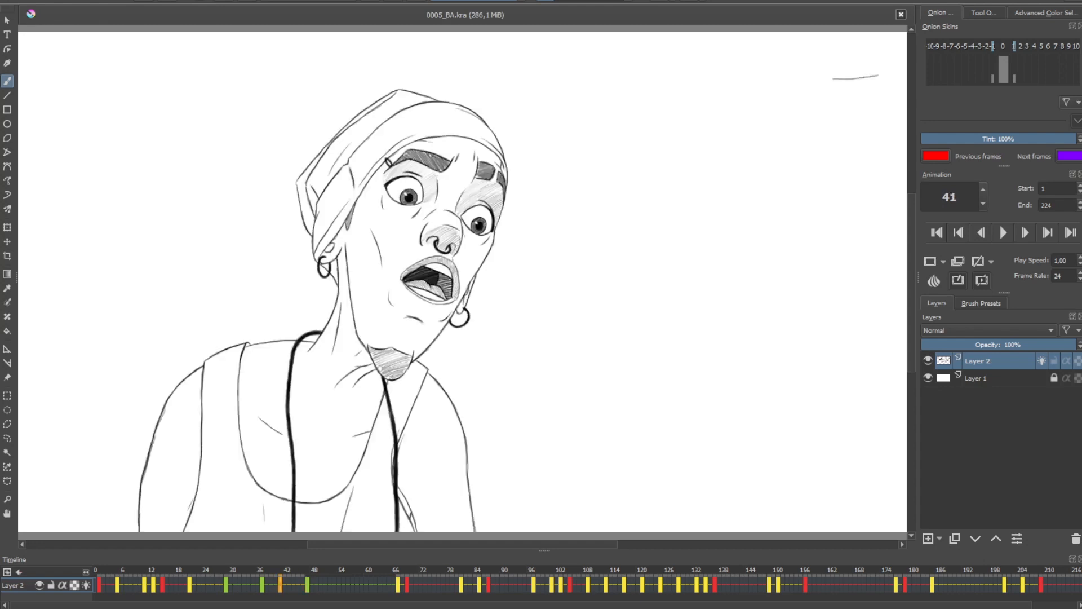
{"action": "key", "text": "comma"}
Hatch the upper lip and draw the short crease below the mouth's right corner on frame 47.
{"action": "left_click_drag", "start_coordinate": [452, 287], "coordinate": [458, 303]}
{"action": "mouse_move", "coordinate": [447, 282]}
{"action": "left_mouse_down"}
{"action": "mouse_move", "coordinate": [457, 299]}
{"action": "mouse_move", "coordinate": [450, 291]}
{"action": "left_mouse_up"}
{"action": "left_click_drag", "start_coordinate": [438, 278], "coordinate": [445, 288]}
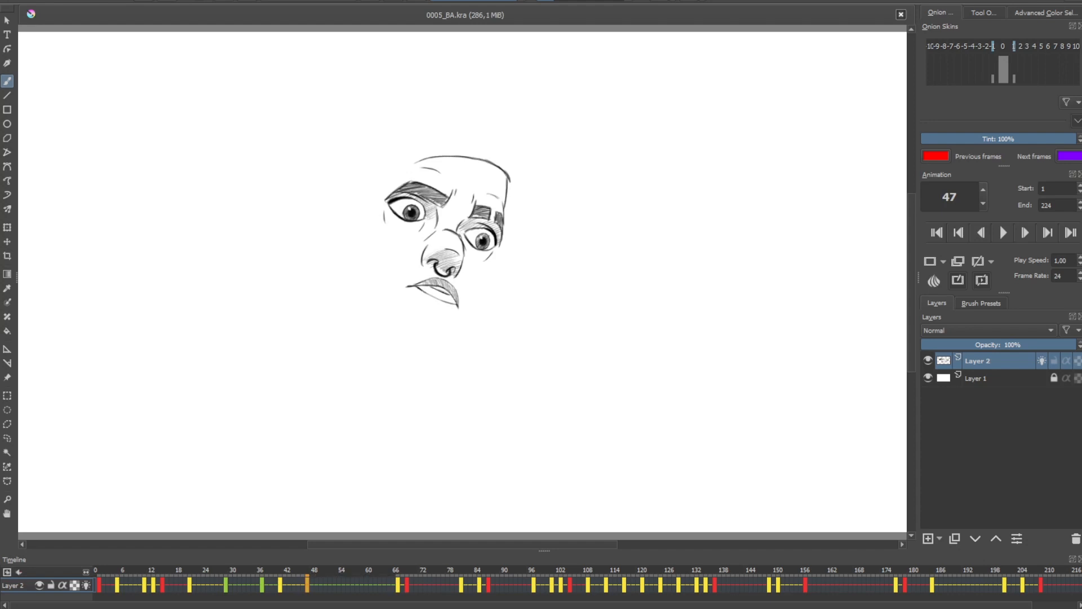
{"action": "left_click_drag", "start_coordinate": [459, 308], "coordinate": [452, 322]}
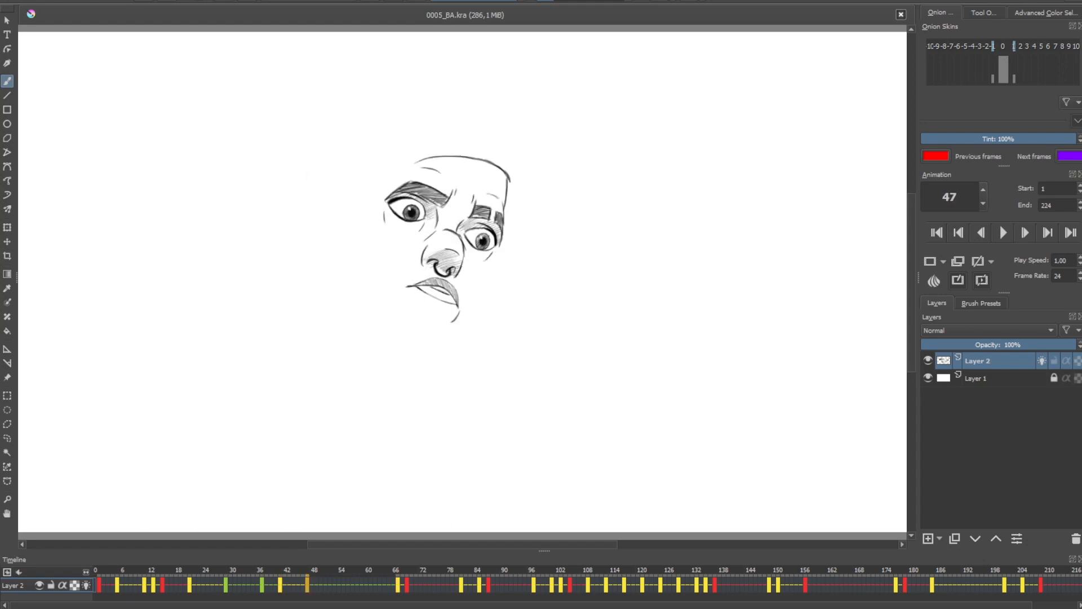
Draw the creases beside the mouth, beneath the lower lip and on the cheek on frame 47, comparing with frame 41.
{"action": "left_click_drag", "start_coordinate": [396, 282], "coordinate": [400, 302]}
{"action": "left_click_drag", "start_coordinate": [437, 316], "coordinate": [423, 311]}
{"action": "left_click_drag", "start_coordinate": [372, 235], "coordinate": [381, 270]}
{"action": "key", "text": "comma"}
{"action": "key", "text": "period"}
Draw the face's right contour from below the eye along the cheek and jaw toward the chin on frame 47.
{"action": "left_click_drag", "start_coordinate": [498, 244], "coordinate": [472, 299]}
{"action": "left_click_drag", "start_coordinate": [426, 363], "coordinate": [450, 339]}
{"action": "key", "text": "comma"}
{"action": "key", "text": "period"}
{"action": "left_click_drag", "start_coordinate": [472, 298], "coordinate": [444, 344]}
{"action": "mouse_move", "coordinate": [469, 303]}
{"action": "left_mouse_down"}
{"action": "mouse_move", "coordinate": [456, 327]}
{"action": "mouse_move", "coordinate": [466, 307]}
{"action": "left_mouse_up"}
Flip through frames 41, 47 and 67 to check the cheek and jaw contour between the poses.
{"action": "key", "text": "comma"}
{"action": "key", "text": "period"}
{"action": "key", "text": "period"}
{"action": "key", "text": "comma"}
{"action": "key", "text": "comma"}
{"action": "key", "text": "period"}
{"action": "key", "text": "period"}
{"action": "key", "text": "comma"}
{"action": "key", "text": "comma"}
{"action": "key", "text": "period"}
{"action": "key", "text": "comma"}
{"action": "key", "text": "period"}
Draw the face's left contour from the temple down the jaw to the chin on frame 47, undoing the first stroke.
{"action": "left_click_drag", "start_coordinate": [350, 251], "coordinate": [355, 309]}
{"action": "key", "text": "ctrl+z"}
{"action": "left_click_drag", "start_coordinate": [349, 265], "coordinate": [366, 335]}
{"action": "left_click_drag", "start_coordinate": [354, 300], "coordinate": [388, 357]}
{"action": "key", "text": "comma"}
{"action": "key", "text": "period"}
{"action": "key", "text": "comma"}
{"action": "key", "text": "period"}
Draw and hatch the goatee at the chin on frame 47, comparing with the neighbouring poses.
{"action": "mouse_move", "coordinate": [409, 339]}
{"action": "left_mouse_down"}
{"action": "mouse_move", "coordinate": [427, 345]}
{"action": "mouse_move", "coordinate": [407, 340]}
{"action": "mouse_move", "coordinate": [395, 368]}
{"action": "mouse_move", "coordinate": [426, 361]}
{"action": "mouse_move", "coordinate": [400, 371]}
{"action": "mouse_move", "coordinate": [410, 351]}
{"action": "mouse_move", "coordinate": [422, 360]}
{"action": "mouse_move", "coordinate": [414, 371]}
{"action": "left_mouse_up"}
{"action": "key", "text": "comma"}
{"action": "key", "text": "period"}
{"action": "key", "text": "comma"}
{"action": "key", "text": "period"}
{"action": "key", "text": "comma"}
{"action": "key", "text": "comma"}
{"action": "key", "text": "period"}
{"action": "key", "text": "period"}
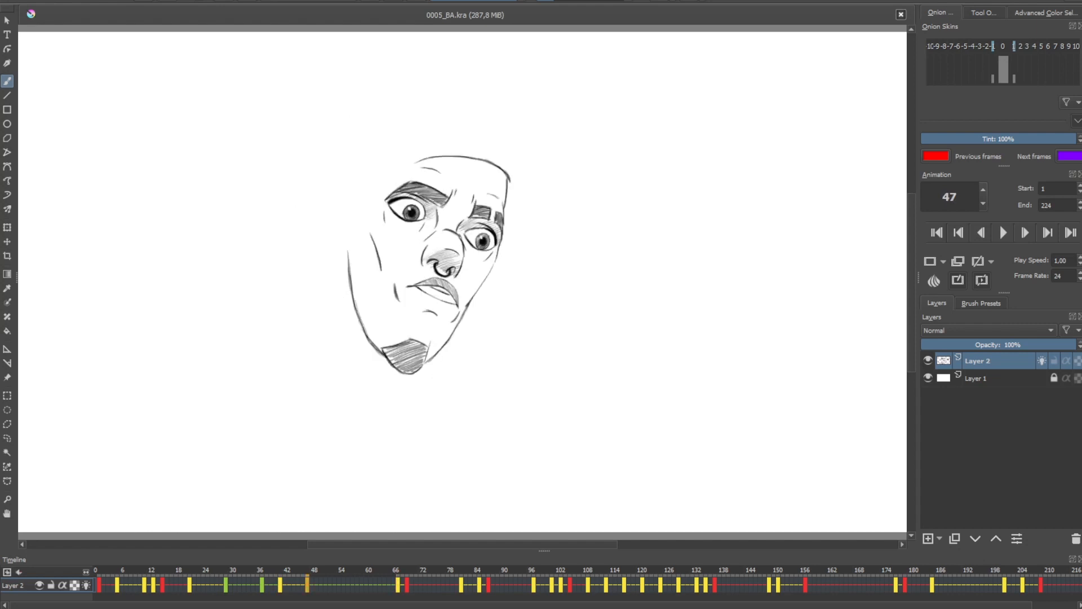
Draw the headwrap's lower edge from the forehead down to the left ear and outline the ear on frame 47.
{"action": "left_click_drag", "start_coordinate": [417, 161], "coordinate": [358, 213]}
{"action": "mouse_move", "coordinate": [322, 267]}
{"action": "left_mouse_down"}
{"action": "mouse_move", "coordinate": [363, 196]}
{"action": "mouse_move", "coordinate": [317, 263]}
{"action": "left_mouse_up"}
{"action": "key", "text": "period"}
{"action": "key", "text": "comma"}
{"action": "left_click_drag", "start_coordinate": [343, 226], "coordinate": [318, 272]}
{"action": "key", "text": "period"}
{"action": "key", "text": "comma"}
Finish the left ear, adding its hoop earring and the short neck line behind the jaw, and compare with frame 41.
{"action": "mouse_move", "coordinate": [335, 271]}
{"action": "left_mouse_down"}
{"action": "mouse_move", "coordinate": [346, 255]}
{"action": "mouse_move", "coordinate": [333, 262]}
{"action": "left_mouse_up"}
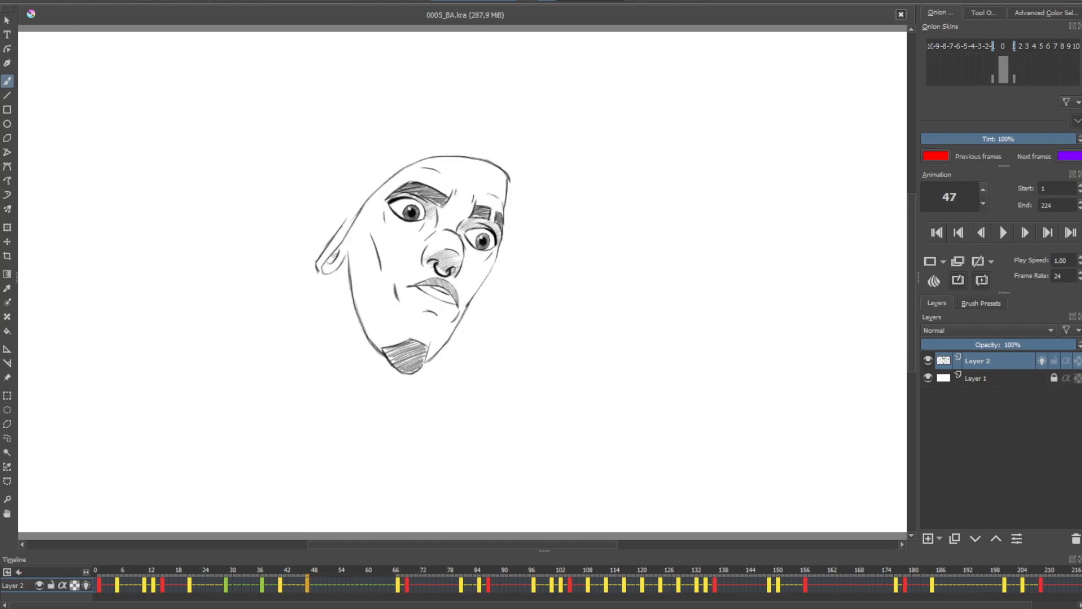
{"action": "mouse_move", "coordinate": [326, 266]}
{"action": "left_mouse_down"}
{"action": "mouse_move", "coordinate": [321, 289]}
{"action": "mouse_move", "coordinate": [332, 274]}
{"action": "mouse_move", "coordinate": [333, 284]}
{"action": "left_mouse_up"}
{"action": "left_click_drag", "start_coordinate": [330, 277], "coordinate": [341, 303]}
{"action": "key", "text": "alt+comma"}
{"action": "key", "text": "alt+period"}
{"action": "key", "text": "alt+comma"}
{"action": "key", "text": "alt+period"}
{"action": "key", "text": "alt+comma"}
{"action": "key", "text": "alt+period"}
Draw the fold lines along the headwrap's left lower edge on frame 47, checking against the previous poses.
{"action": "mouse_move", "coordinate": [356, 178]}
{"action": "left_mouse_down"}
{"action": "mouse_move", "coordinate": [358, 203]}
{"action": "mouse_move", "coordinate": [416, 156]}
{"action": "left_mouse_up"}
{"action": "key", "text": "alt+comma"}
{"action": "key", "text": "alt+period"}
{"action": "left_click_drag", "start_coordinate": [359, 200], "coordinate": [399, 165]}
{"action": "key", "text": "alt+comma"}
{"action": "key", "text": "alt+comma"}
{"action": "key", "text": "alt+period"}
{"action": "key", "text": "alt+period"}
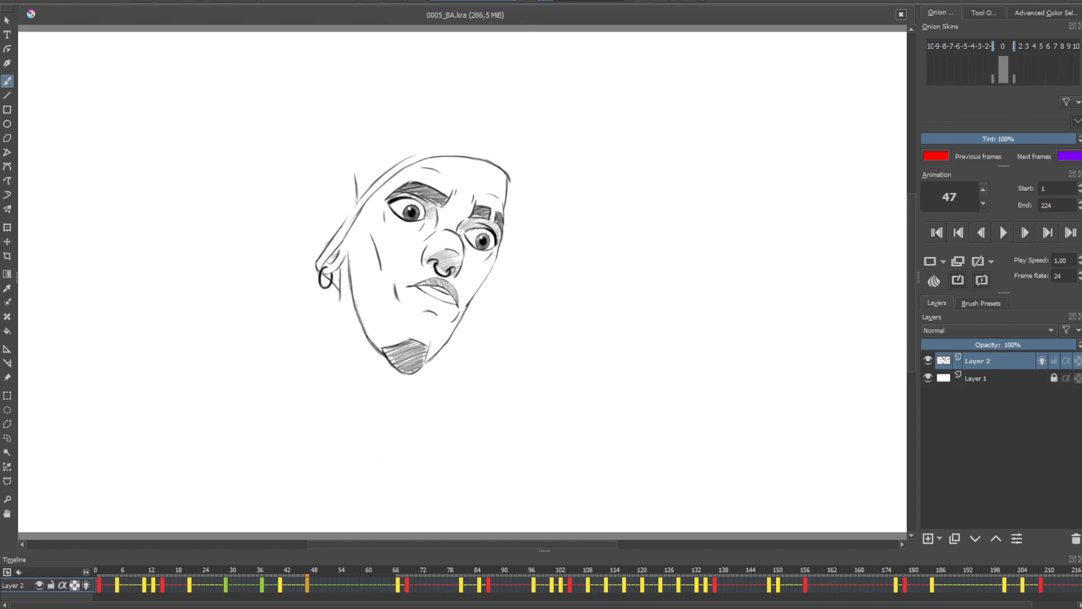
{"action": "key", "text": "alt+comma"}
{"action": "key", "text": "alt+period"}
Draw the headwrap's right contour from the temple toward the crown on frame 47 and undo the last two strokes.
{"action": "left_click_drag", "start_coordinate": [489, 155], "coordinate": [512, 175]}
{"action": "key", "text": "alt+period"}
{"action": "key", "text": "alt+comma"}
{"action": "mouse_move", "coordinate": [486, 129]}
{"action": "left_mouse_down"}
{"action": "mouse_move", "coordinate": [512, 175]}
{"action": "mouse_move", "coordinate": [497, 136]}
{"action": "mouse_move", "coordinate": [439, 113]}
{"action": "mouse_move", "coordinate": [467, 120]}
{"action": "left_mouse_up"}
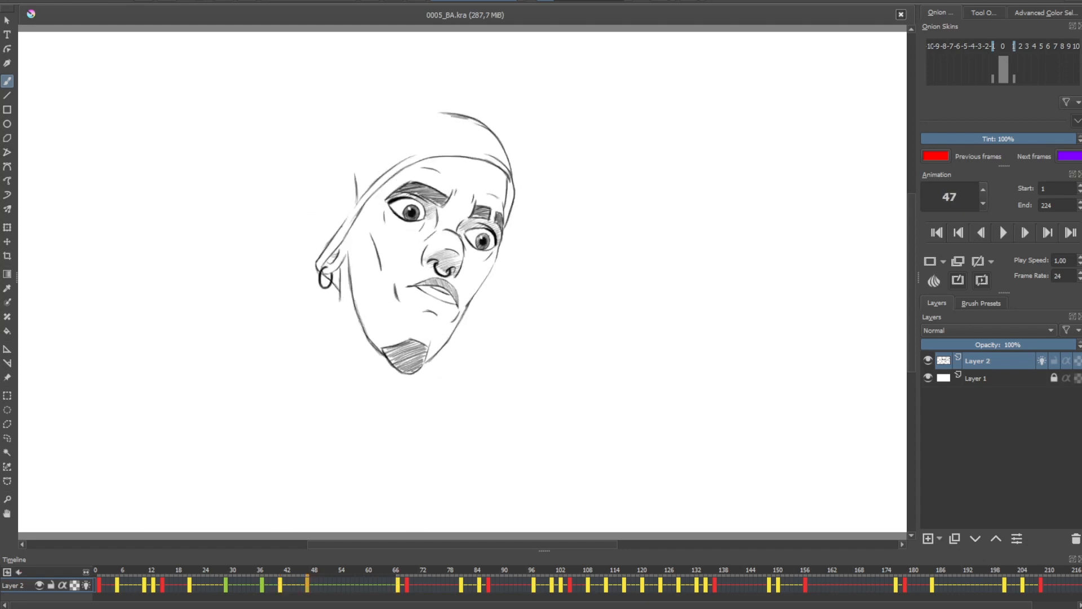
{"action": "key", "text": "ctrl+z"}
{"action": "key", "text": "ctrl+z"}
Redraw the headwrap band's top contour across the crown on frame 47, undoing the last stroke and comparing with the neighbouring pose.
{"action": "left_click_drag", "start_coordinate": [475, 118], "coordinate": [415, 118]}
{"action": "left_click_drag", "start_coordinate": [436, 114], "coordinate": [399, 128]}
{"action": "key", "text": "ctrl+z"}
{"action": "key", "text": "Left"}
{"action": "key", "text": "Right"}
{"action": "key", "text": "Left"}
{"action": "key", "text": "Right"}
Extend the headwrap band's upper edge from the crown to the left fold and down to the ear, comparing with the neighbouring poses.
{"action": "mouse_move", "coordinate": [354, 168]}
{"action": "left_mouse_down"}
{"action": "mouse_move", "coordinate": [402, 125]}
{"action": "mouse_move", "coordinate": [438, 114]}
{"action": "left_mouse_up"}
{"action": "mouse_move", "coordinate": [351, 173]}
{"action": "left_mouse_down"}
{"action": "mouse_move", "coordinate": [321, 207]}
{"action": "mouse_move", "coordinate": [315, 264]}
{"action": "left_mouse_up"}
{"action": "left_click_drag", "start_coordinate": [322, 207], "coordinate": [319, 226]}
{"action": "key", "text": "comma"}
{"action": "key", "text": "period"}
{"action": "key", "text": "period"}
{"action": "key", "text": "comma"}
{"action": "key", "text": "comma"}
{"action": "key", "text": "period"}
{"action": "key", "text": "comma"}
{"action": "key", "text": "period"}
{"action": "key", "text": "period"}
{"action": "key", "text": "comma"}
Draw the headwrap's rear contour behind the front band on frame 47, flipping to frame 41 for comparison.
{"action": "left_click_drag", "start_coordinate": [358, 149], "coordinate": [332, 179]}
{"action": "key", "text": "period"}
{"action": "key", "text": "comma"}
{"action": "key", "text": "comma"}
{"action": "key", "text": "period"}
{"action": "mouse_move", "coordinate": [404, 118]}
{"action": "left_mouse_down"}
{"action": "mouse_move", "coordinate": [350, 137]}
{"action": "mouse_move", "coordinate": [312, 183]}
{"action": "mouse_move", "coordinate": [315, 220]}
{"action": "left_mouse_up"}
{"action": "key", "text": "comma"}
{"action": "key", "text": "period"}
{"action": "key", "text": "comma"}
{"action": "key", "text": "period"}
{"action": "key", "text": "comma"}
{"action": "key", "text": "period"}
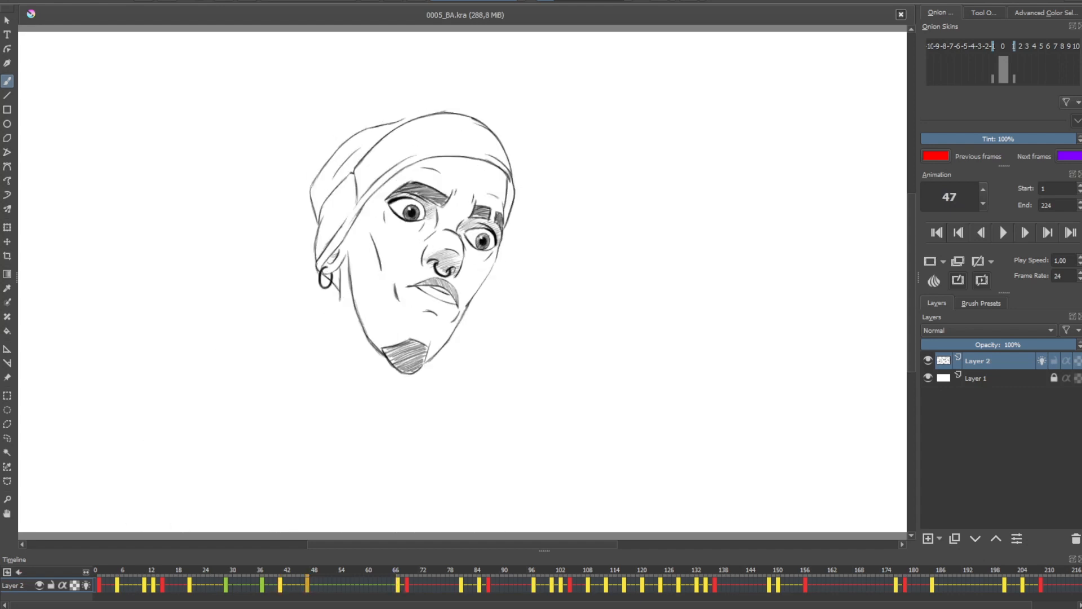
Draw the outer back edge and corner of the headwrap on frame 47, checking it against the neighbouring poses.
{"action": "key", "text": "comma"}
{"action": "key", "text": "period"}
{"action": "left_click_drag", "start_coordinate": [305, 190], "coordinate": [318, 236]}
{"action": "key", "text": "comma"}
{"action": "key", "text": "period"}
{"action": "left_click_drag", "start_coordinate": [307, 182], "coordinate": [305, 197]}
{"action": "key", "text": "comma"}
{"action": "key", "text": "period"}
{"action": "key", "text": "comma"}
{"action": "key", "text": "period"}
{"action": "key", "text": "period"}
{"action": "key", "text": "comma"}
Draw the headwrap's outer rear contour from its peak down to the back corner, undoing and redrawing the long stroke.
{"action": "mouse_move", "coordinate": [402, 103]}
{"action": "left_mouse_down"}
{"action": "mouse_move", "coordinate": [369, 129]}
{"action": "mouse_move", "coordinate": [383, 108]}
{"action": "left_mouse_up"}
{"action": "key", "text": "comma"}
{"action": "key", "text": "period"}
{"action": "mouse_move", "coordinate": [397, 103]}
{"action": "left_mouse_down"}
{"action": "mouse_move", "coordinate": [353, 129]}
{"action": "mouse_move", "coordinate": [306, 182]}
{"action": "left_mouse_up"}
{"action": "key", "text": "ctrl+z"}
{"action": "left_click_drag", "start_coordinate": [340, 141], "coordinate": [306, 181]}
{"action": "left_click_drag", "start_coordinate": [381, 109], "coordinate": [331, 152]}
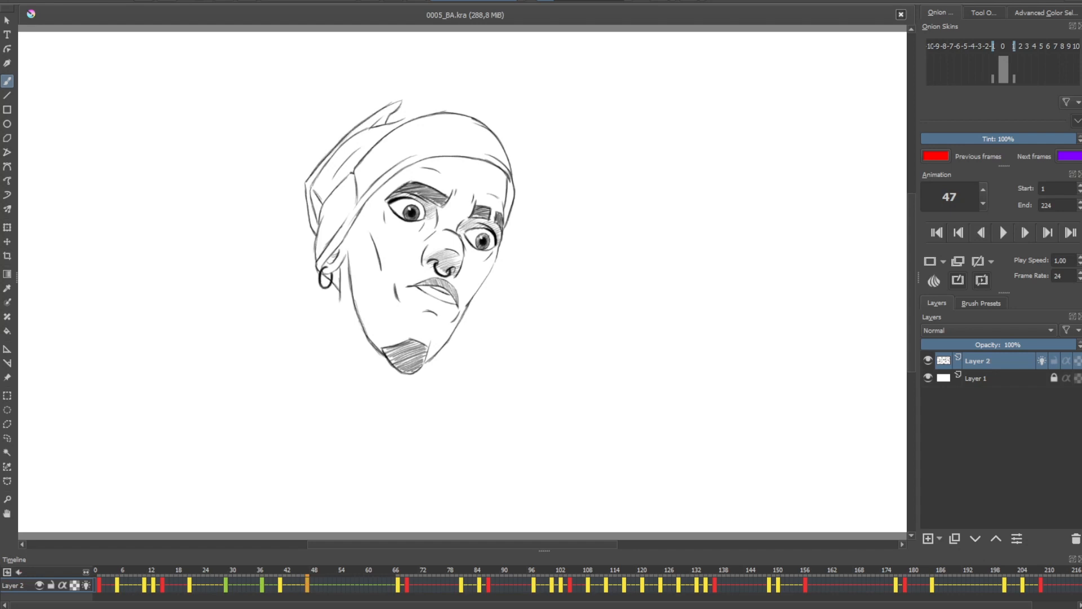
Close the headwrap's peak with a line running down to the band on frame 47 and compare it with frame 41.
{"action": "left_click_drag", "start_coordinate": [405, 100], "coordinate": [454, 111]}
{"action": "key", "text": "comma"}
{"action": "key", "text": "comma"}
{"action": "key", "text": "period"}
{"action": "key", "text": "period"}
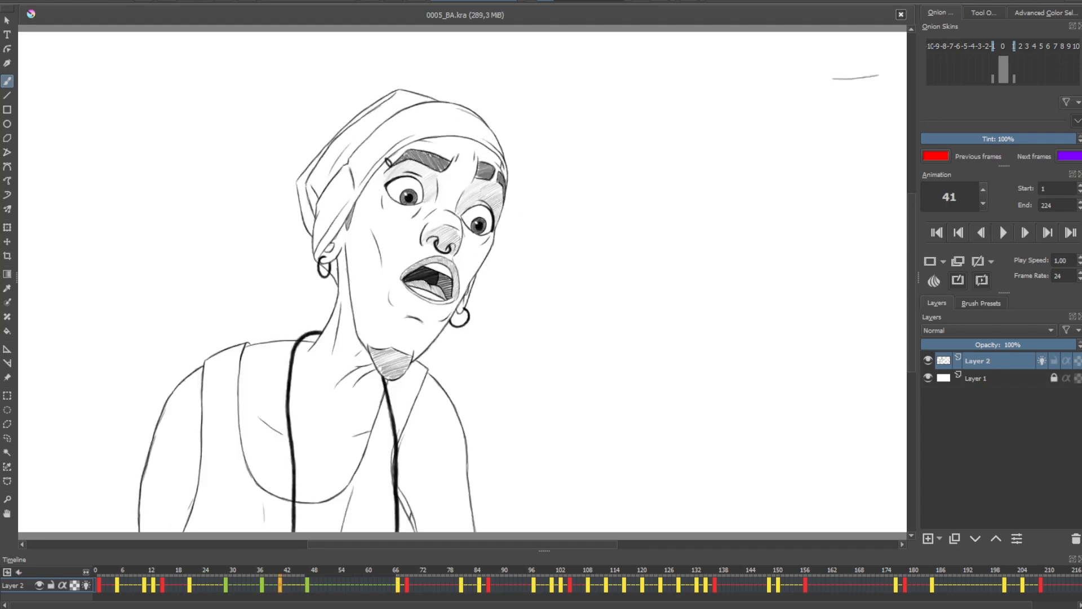
{"action": "key", "text": "comma"}
{"action": "key", "text": "period"}
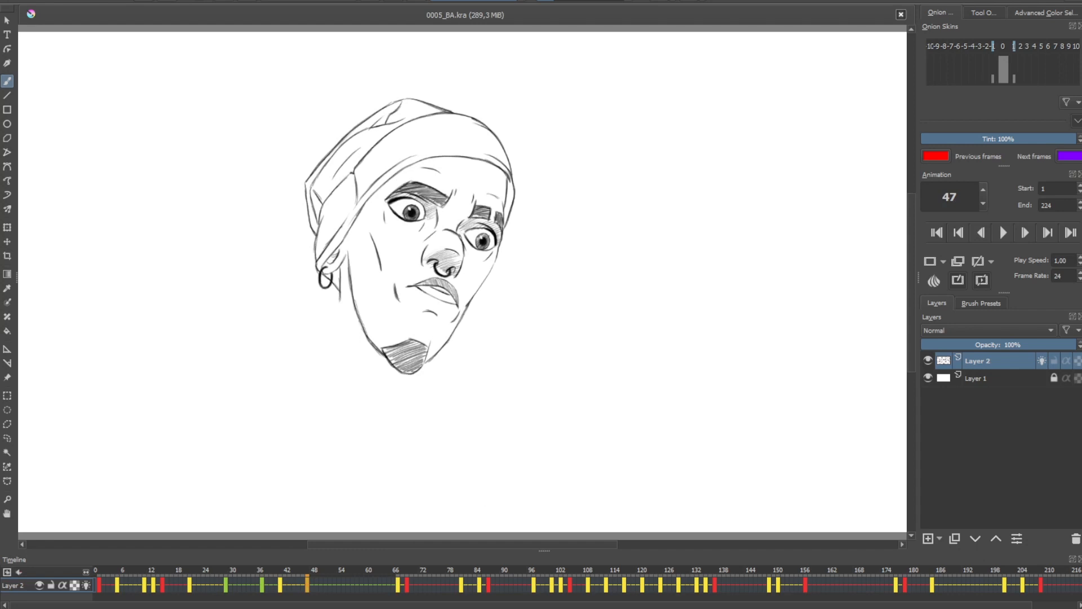
Draw the right ear beside the jaw on frame 47, comparing with frame 41.
{"action": "left_click_drag", "start_coordinate": [475, 292], "coordinate": [464, 324]}
{"action": "key", "text": "comma"}
{"action": "key", "text": "period"}
{"action": "key", "text": "comma"}
{"action": "key", "text": "period"}
Draw the hoop earring on the right ear on frame 47, checking its placement against frame 41.
{"action": "mouse_move", "coordinate": [452, 333]}
{"action": "left_mouse_down"}
{"action": "mouse_move", "coordinate": [461, 339]}
{"action": "mouse_move", "coordinate": [472, 323]}
{"action": "mouse_move", "coordinate": [462, 338]}
{"action": "left_mouse_up"}
{"action": "key", "text": "comma"}
{"action": "key", "text": "period"}
{"action": "key", "text": "comma"}
{"action": "key", "text": "period"}
Add a short neck stroke beside the goatee on frame 47 and turn on the onion skins.
{"action": "key", "text": "comma"}
{"action": "key", "text": "period"}
{"action": "left_click_drag", "start_coordinate": [369, 370], "coordinate": [389, 365]}
{"action": "key", "text": "o"}
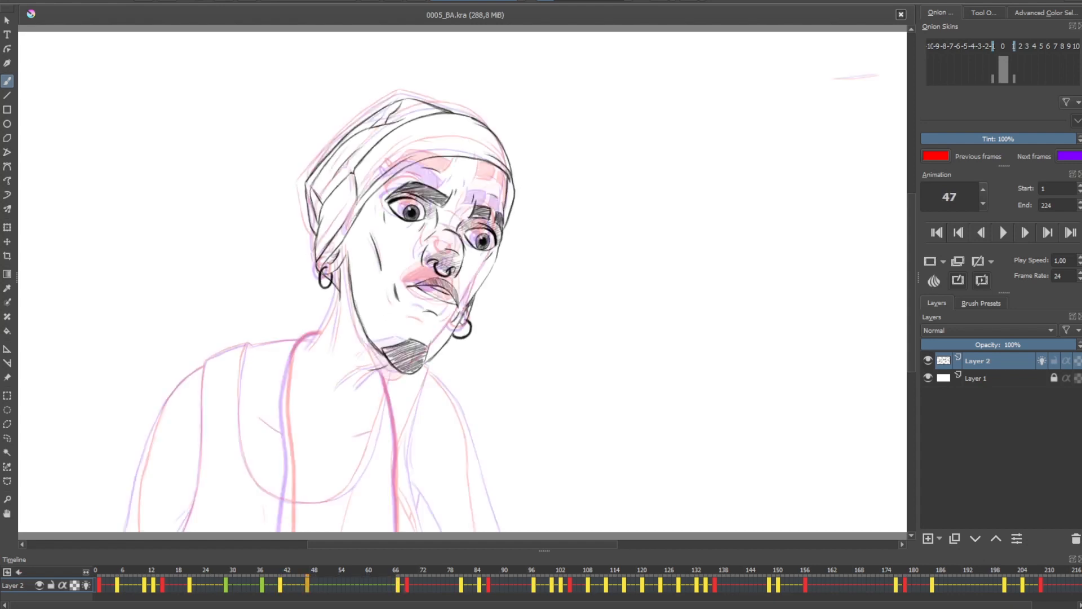
Redraw the short neck stroke beside the goatee and add the neck's contour and muscle lines below the left earring on frame 47.
{"action": "key", "text": "ctrl+z"}
{"action": "mouse_move", "coordinate": [363, 368]}
{"action": "left_mouse_down"}
{"action": "mouse_move", "coordinate": [388, 364]}
{"action": "mouse_move", "coordinate": [337, 389]}
{"action": "mouse_move", "coordinate": [357, 388]}
{"action": "left_mouse_up"}
{"action": "left_click_drag", "start_coordinate": [340, 292], "coordinate": [338, 313]}
{"action": "key", "text": "ctrl+z"}
{"action": "left_click_drag", "start_coordinate": [340, 292], "coordinate": [313, 350]}
{"action": "left_click_drag", "start_coordinate": [336, 315], "coordinate": [314, 351]}
{"action": "left_click_drag", "start_coordinate": [342, 309], "coordinate": [339, 340]}
{"action": "left_click_drag", "start_coordinate": [343, 297], "coordinate": [334, 356]}
{"action": "left_click_drag", "start_coordinate": [340, 302], "coordinate": [335, 363]}
Flip repeatedly between frames 41, 47 and 67 to check how the head and neck move through the in-between.
{"action": "key", "text": "Left"}
{"action": "key", "text": "Right"}
{"action": "key", "text": "Right"}
{"action": "key", "text": "Left"}
{"action": "key", "text": "Left"}
{"action": "key", "text": "Right"}
{"action": "key", "text": "Right"}
{"action": "key", "text": "Left"}
{"action": "key", "text": "Left"}
{"action": "key", "text": "Right"}
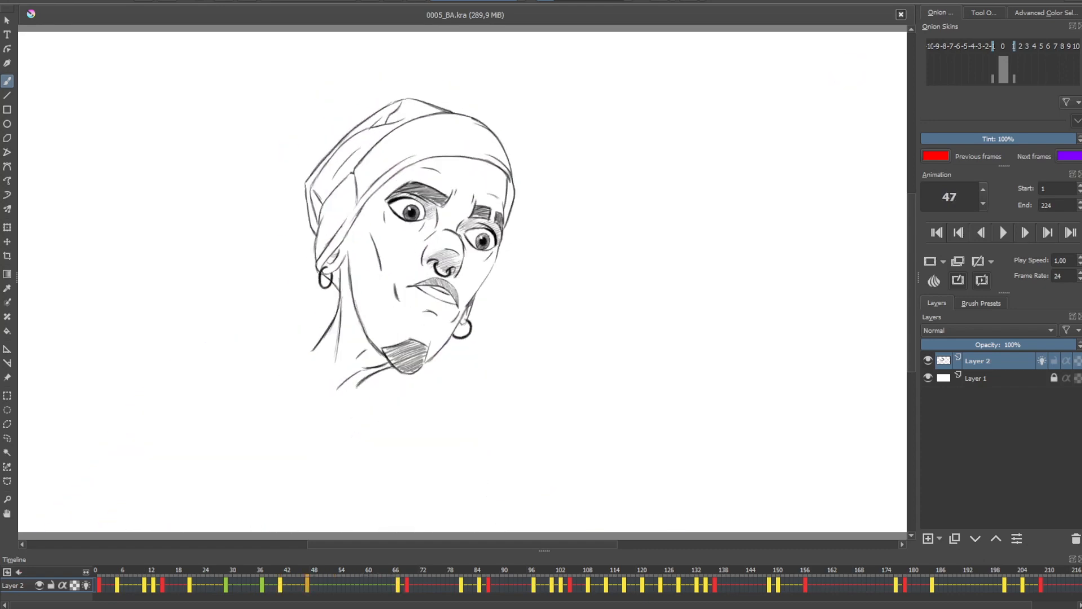
{"action": "key", "text": "Left"}
{"action": "key", "text": "Right"}
{"action": "key", "text": "Left"}
{"action": "key", "text": "Right"}
{"action": "key", "text": "Right"}
{"action": "key", "text": "Left"}
{"action": "key", "text": "Left"}
{"action": "key", "text": "Right"}
{"action": "key", "text": "Right"}
{"action": "key", "text": "Left"}
{"action": "key", "text": "Left"}
{"action": "key", "text": "Right"}
{"action": "key", "text": "Right"}
{"action": "key", "text": "Left"}
{"action": "key", "text": "Left"}
{"action": "key", "text": "Right"}
{"action": "key", "text": "Left"}
{"action": "key", "text": "Right"}
{"action": "key", "text": "Right"}
{"action": "key", "text": "Left"}
{"action": "key", "text": "Left"}
{"action": "key", "text": "Right"}
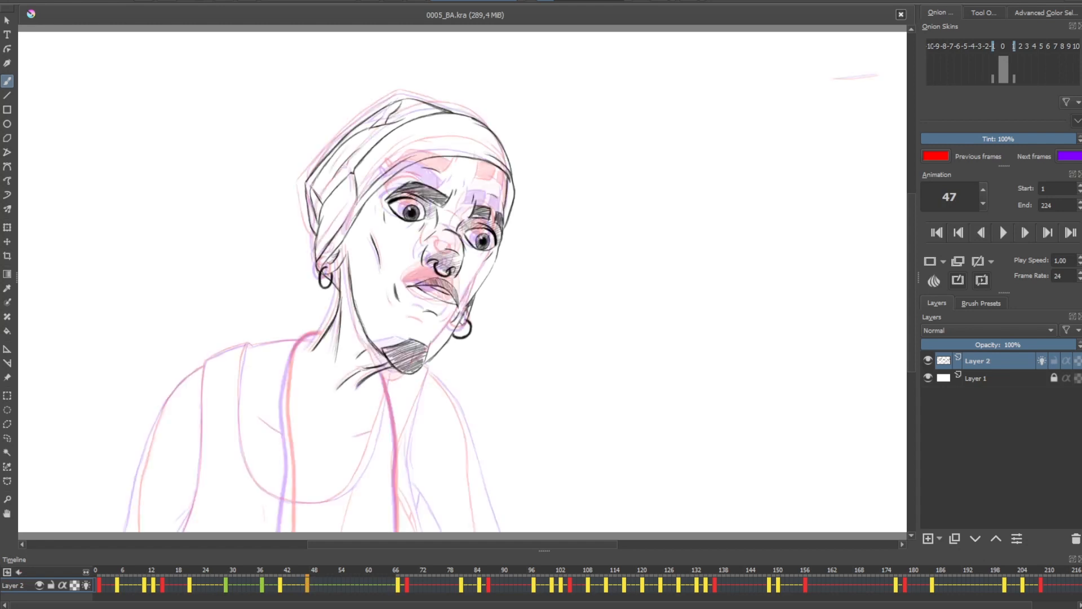
{"action": "key", "text": "Left"}
{"action": "key", "text": "Right"}
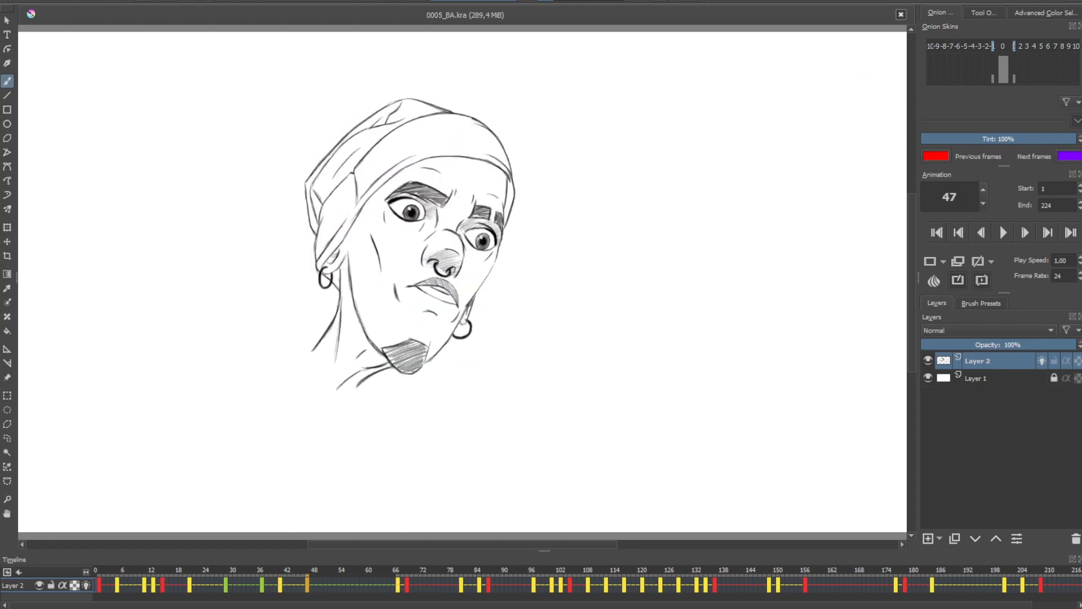
{"action": "key", "text": "Right"}
{"action": "key", "text": "Left"}
{"action": "key", "text": "Left"}
{"action": "key", "text": "Right"}
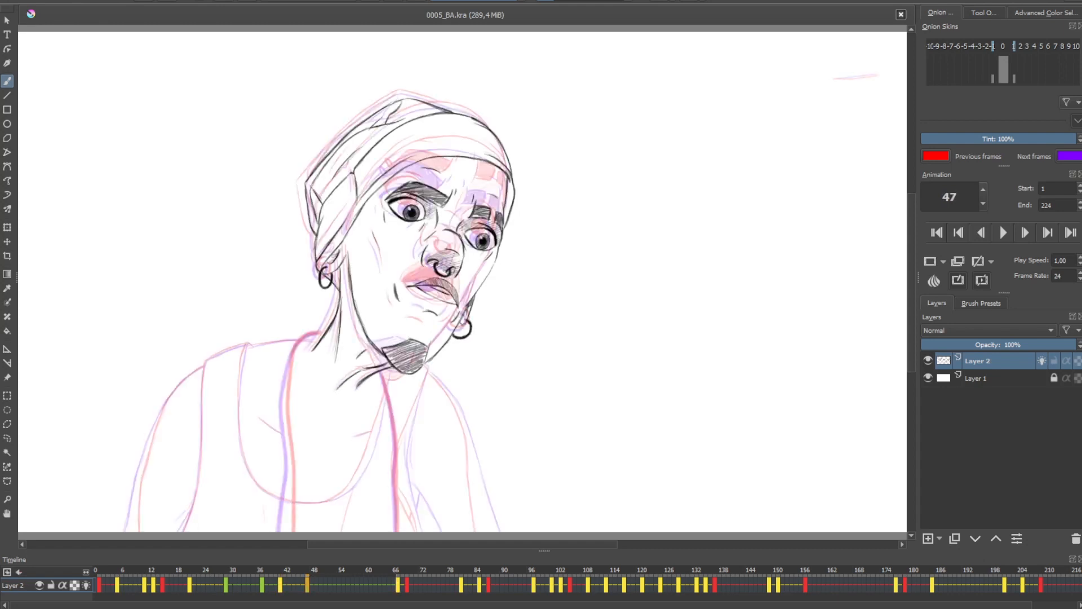
{"action": "key", "text": "Left"}
{"action": "key", "text": "Right"}
{"action": "key", "text": "Left"}
{"action": "key", "text": "Right"}
{"action": "key", "text": "Left"}
{"action": "key", "text": "Right"}
{"action": "key", "text": "Left"}
{"action": "key", "text": "Right"}
{"action": "key", "text": "Left"}
{"action": "key", "text": "Right"}
{"action": "key", "text": "Right"}
{"action": "key", "text": "Left"}
{"action": "key", "text": "Left"}
{"action": "key", "text": "Right"}
{"action": "key", "text": "Right"}
{"action": "key", "text": "Left"}
{"action": "key", "text": "Left"}
{"action": "key", "text": "Right"}
{"action": "key", "text": "Right"}
{"action": "key", "text": "Left"}
{"action": "key", "text": "Left"}
{"action": "key", "text": "Right"}
{"action": "key", "text": "Right"}
{"action": "key", "text": "Left"}
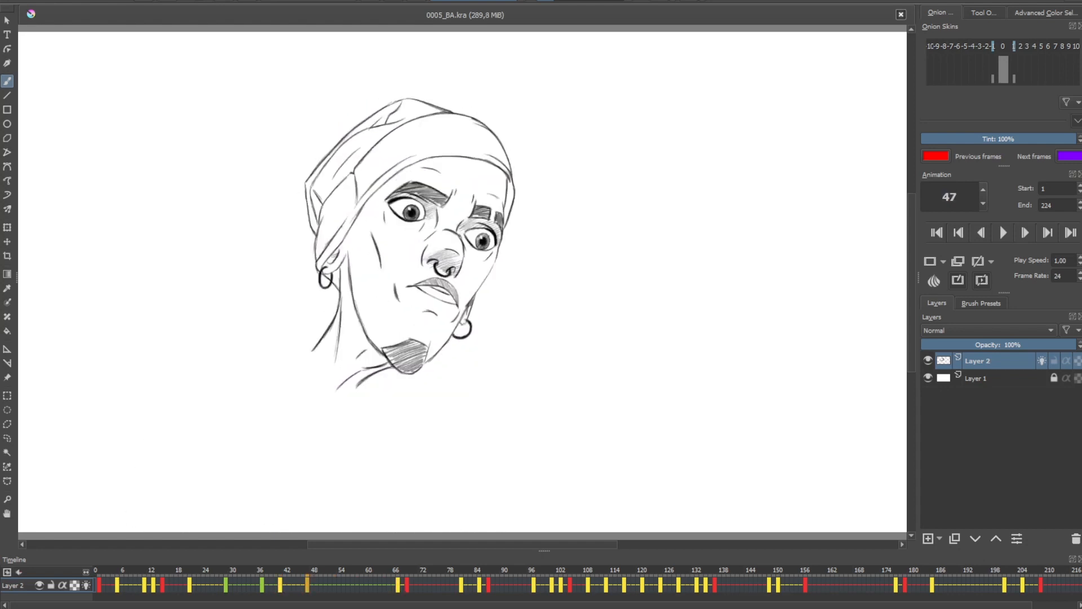
{"action": "key", "text": "Left"}
{"action": "key", "text": "Right"}
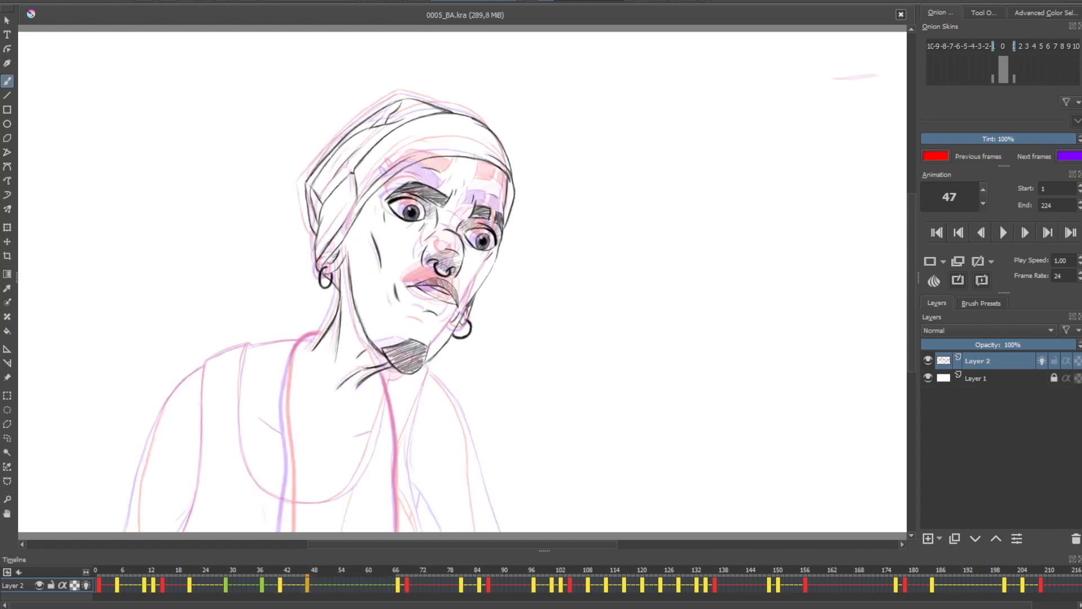
Draw the shoulder line from the top's strap to the base of the neck on frame 47, comparing with the neighbouring key poses.
{"action": "left_click_drag", "start_coordinate": [248, 348], "coordinate": [320, 339]}
{"action": "key", "text": "comma"}
{"action": "key", "text": "period"}
{"action": "key", "text": "comma"}
{"action": "key", "text": "comma"}
{"action": "key", "text": "period"}
{"action": "key", "text": "period"}
Draw the tank top's curved neckline from the left strap around to below the goatee on frame 47, checking it against frame 41.
{"action": "mouse_move", "coordinate": [247, 342]}
{"action": "left_mouse_down"}
{"action": "mouse_move", "coordinate": [240, 466]}
{"action": "mouse_move", "coordinate": [251, 488]}
{"action": "mouse_move", "coordinate": [317, 510]}
{"action": "left_mouse_up"}
{"action": "key", "text": "ctrl+z"}
{"action": "key", "text": "Left"}
{"action": "key", "text": "Right"}
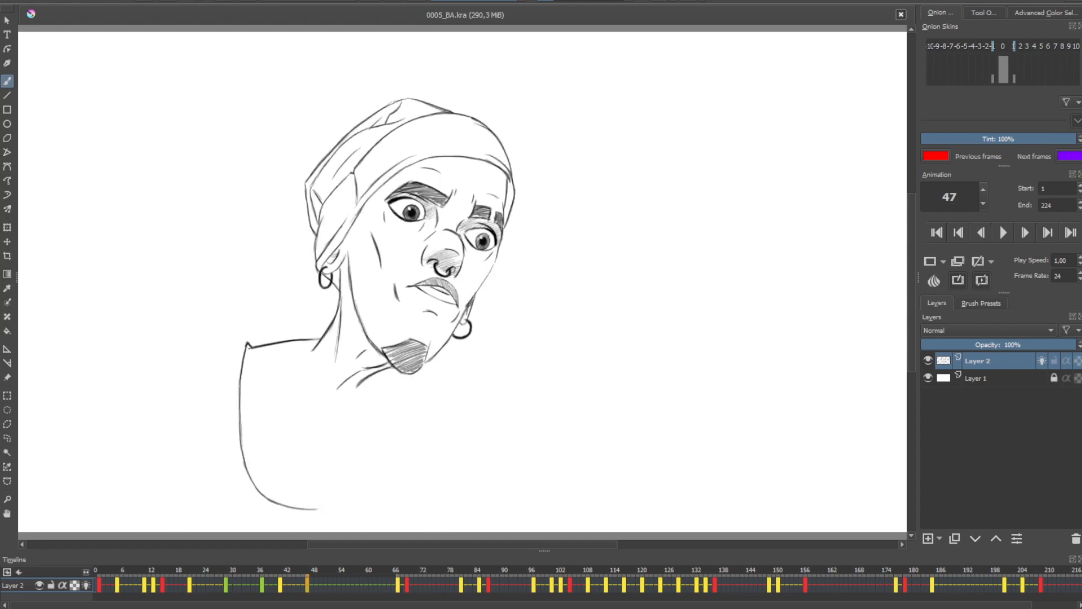
{"action": "left_click_drag", "start_coordinate": [393, 366], "coordinate": [352, 484]}
{"action": "key", "text": "Left"}
{"action": "key", "text": "Right"}
{"action": "key", "text": "Left"}
{"action": "key", "text": "Right"}
{"action": "left_click_drag", "start_coordinate": [312, 509], "coordinate": [359, 472]}
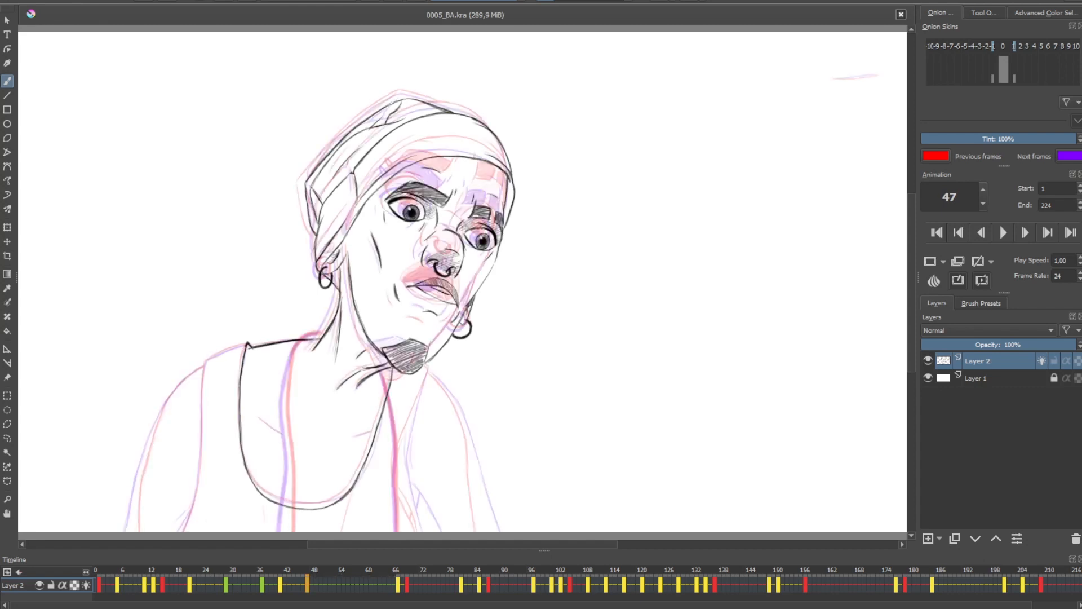
Add the two collarbone strokes and the tank top's left armhole line on frame 47, comparing with frames 41 and 67.
{"action": "left_click_drag", "start_coordinate": [353, 436], "coordinate": [373, 431]}
{"action": "left_click_drag", "start_coordinate": [259, 418], "coordinate": [285, 434]}
{"action": "mouse_move", "coordinate": [207, 361]}
{"action": "left_mouse_down"}
{"action": "mouse_move", "coordinate": [247, 343]}
{"action": "mouse_move", "coordinate": [202, 388]}
{"action": "mouse_move", "coordinate": [184, 531]}
{"action": "left_mouse_up"}
{"action": "key", "text": "Left"}
{"action": "key", "text": "Right"}
{"action": "key", "text": "Right"}
{"action": "key", "text": "Left"}
{"action": "key", "text": "Left"}
{"action": "key", "text": "Right"}
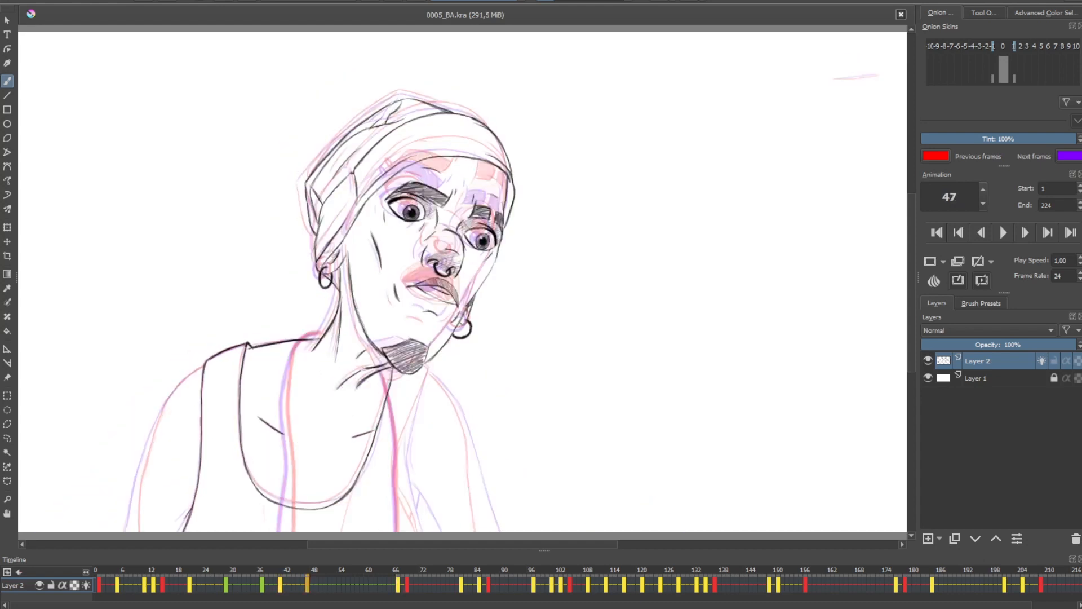
Draw the left arm's outer contour from the shoulder down on frame 47, redoing strokes and comparing with frames 41 and 67.
{"action": "mouse_move", "coordinate": [203, 368]}
{"action": "left_mouse_down"}
{"action": "mouse_move", "coordinate": [171, 395]}
{"action": "mouse_move", "coordinate": [150, 458]}
{"action": "left_mouse_up"}
{"action": "left_click_drag", "start_coordinate": [162, 418], "coordinate": [139, 500]}
{"action": "key", "text": "ctrl+z"}
{"action": "left_click_drag", "start_coordinate": [163, 414], "coordinate": [150, 460]}
{"action": "key", "text": "ctrl+z"}
{"action": "key", "text": "ctrl+z"}
{"action": "mouse_move", "coordinate": [200, 368]}
{"action": "left_mouse_down"}
{"action": "mouse_move", "coordinate": [176, 385]}
{"action": "mouse_move", "coordinate": [156, 430]}
{"action": "mouse_move", "coordinate": [129, 532]}
{"action": "left_mouse_up"}
{"action": "key", "text": "ctrl+z"}
{"action": "key", "text": "ctrl+z"}
{"action": "key", "text": "ctrl+z"}
{"action": "key", "text": "ctrl+z"}
{"action": "key", "text": "comma"}
{"action": "key", "text": "period"}
{"action": "key", "text": "period"}
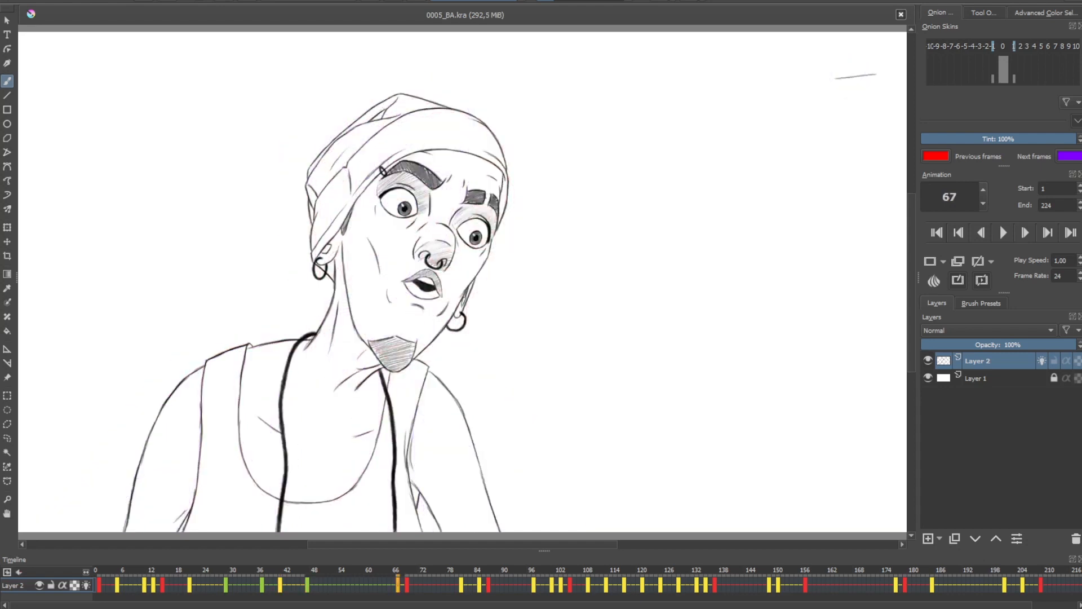
{"action": "key", "text": "comma"}
{"action": "key", "text": "comma"}
{"action": "key", "text": "period"}
{"action": "key", "text": "period"}
{"action": "key", "text": "comma"}
{"action": "key", "text": "comma"}
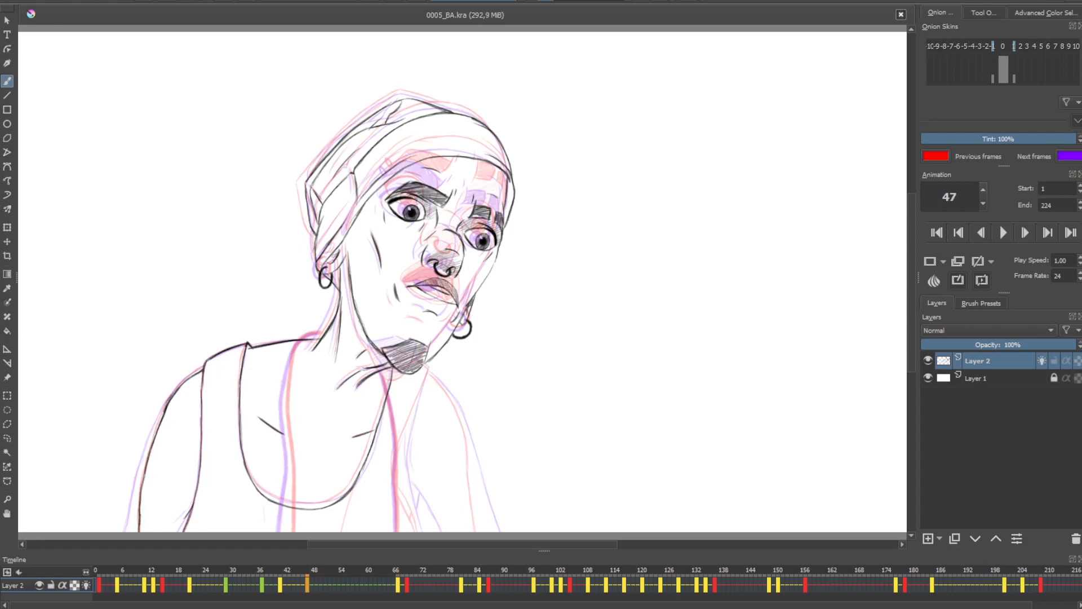
Flip repeatedly between frames 41, 47 and 67 to check the motion of the head, shoulder and left arm.
{"action": "key", "text": "comma"}
{"action": "key", "text": "period"}
{"action": "key", "text": "period"}
{"action": "key", "text": "comma"}
{"action": "key", "text": "comma"}
{"action": "key", "text": "period"}
{"action": "key", "text": "period"}
{"action": "key", "text": "comma"}
{"action": "key", "text": "comma"}
{"action": "key", "text": "period"}
{"action": "key", "text": "comma"}
{"action": "key", "text": "period"}
{"action": "key", "text": "period"}
{"action": "key", "text": "comma"}
{"action": "key", "text": "comma"}
{"action": "key", "text": "period"}
{"action": "key", "text": "period"}
{"action": "key", "text": "comma"}
{"action": "key", "text": "comma"}
{"action": "key", "text": "period"}
{"action": "key", "text": "comma"}
{"action": "key", "text": "period"}
{"action": "key", "text": "period"}
{"action": "key", "text": "comma"}
{"action": "key", "text": "comma"}
{"action": "key", "text": "period"}
{"action": "key", "text": "period"}
{"action": "key", "text": "comma"}
{"action": "key", "text": "comma"}
{"action": "key", "text": "period"}
{"action": "key", "text": "comma"}
{"action": "key", "text": "period"}
{"action": "key", "text": "period"}
{"action": "key", "text": "comma"}
{"action": "key", "text": "comma"}
{"action": "key", "text": "period"}
{"action": "key", "text": "comma"}
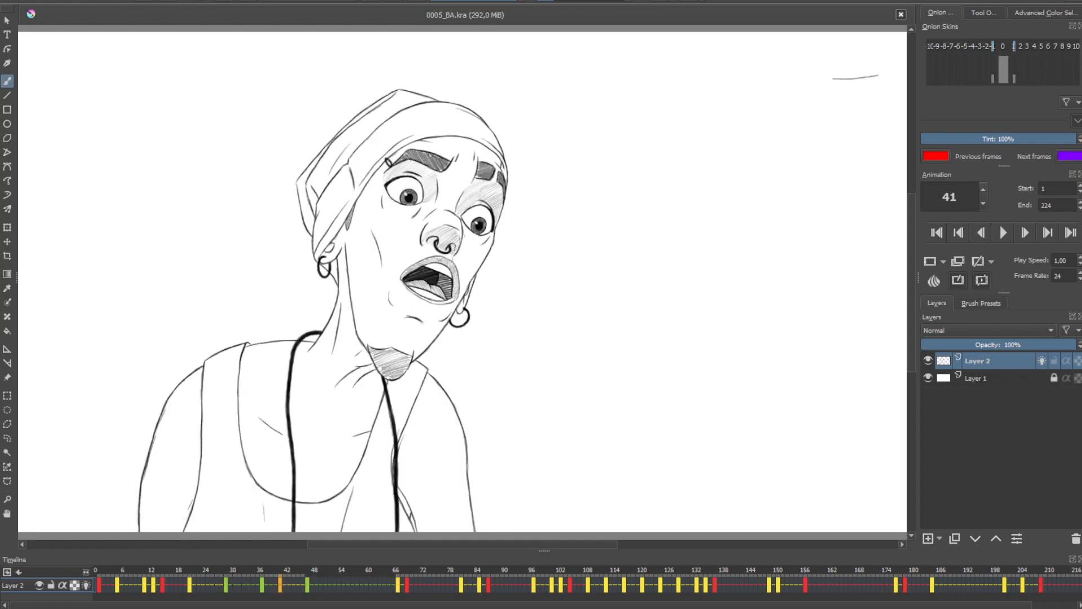
Add a short fold stroke on the tank top below the left part of the neckline on frame 47.
{"action": "key", "text": "period"}
{"action": "left_click_drag", "start_coordinate": [247, 500], "coordinate": [243, 520]}
{"action": "key", "text": "comma"}
Flip back and forth between frames 41, 47 and 67 to examine how the tank top and shoulders move.
{"action": "key", "text": "period"}
{"action": "key", "text": "period"}
{"action": "key", "text": "comma"}
{"action": "key", "text": "comma"}
{"action": "key", "text": "period"}
{"action": "key", "text": "period"}
{"action": "key", "text": "comma"}
{"action": "key", "text": "comma"}
{"action": "key", "text": "period"}
{"action": "key", "text": "period"}
{"action": "key", "text": "comma"}
{"action": "key", "text": "comma"}
{"action": "key", "text": "period"}
{"action": "key", "text": "period"}
{"action": "key", "text": "comma"}
{"action": "key", "text": "comma"}
{"action": "key", "text": "period"}
{"action": "key", "text": "period"}
{"action": "key", "text": "comma"}
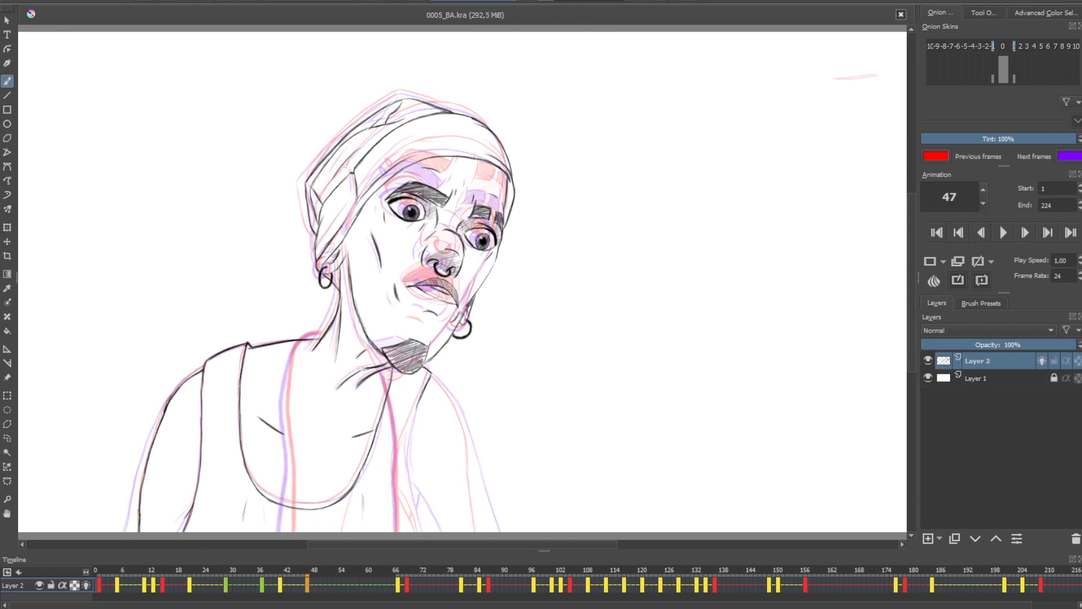
Draw the right arm's outer contour from the shoulder down and the tank top's right armhole line on frame 47, comparing with frame 41.
{"action": "mouse_move", "coordinate": [432, 376]}
{"action": "left_mouse_down"}
{"action": "mouse_move", "coordinate": [468, 443]}
{"action": "mouse_move", "coordinate": [479, 532]}
{"action": "left_mouse_up"}
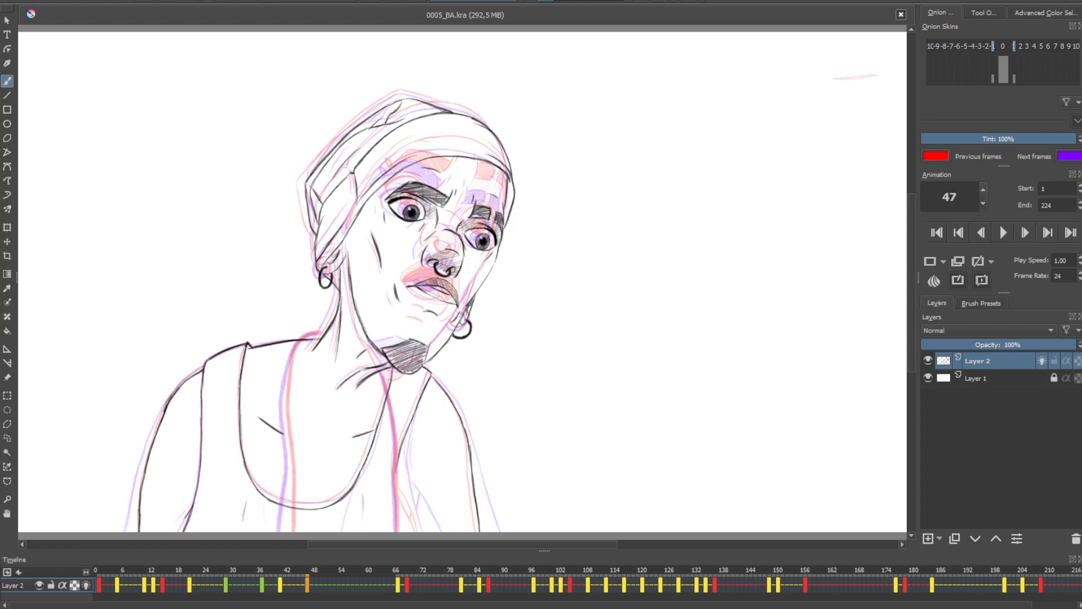
{"action": "left_click_drag", "start_coordinate": [399, 433], "coordinate": [395, 480]}
{"action": "key", "text": "comma"}
{"action": "key", "text": "period"}
{"action": "key", "text": "comma"}
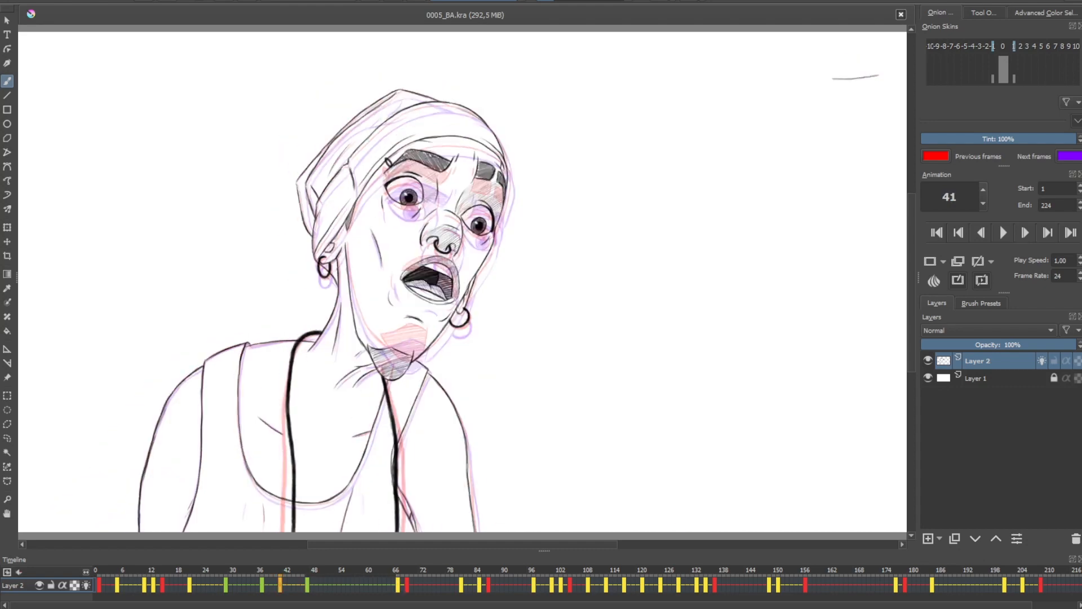
Flip repeatedly through frames 41, 47 and 67 to check the right arm and armhole against the key poses.
{"action": "key", "text": "comma"}
{"action": "key", "text": "comma"}
{"action": "key", "text": "period"}
{"action": "key", "text": "period"}
{"action": "key", "text": "period"}
{"action": "key", "text": "period"}
{"action": "key", "text": "comma"}
{"action": "key", "text": "comma"}
{"action": "key", "text": "period"}
{"action": "key", "text": "period"}
{"action": "key", "text": "comma"}
{"action": "key", "text": "period"}
{"action": "key", "text": "comma"}
{"action": "key", "text": "period"}
{"action": "key", "text": "comma"}
{"action": "key", "text": "period"}
{"action": "key", "text": "comma"}
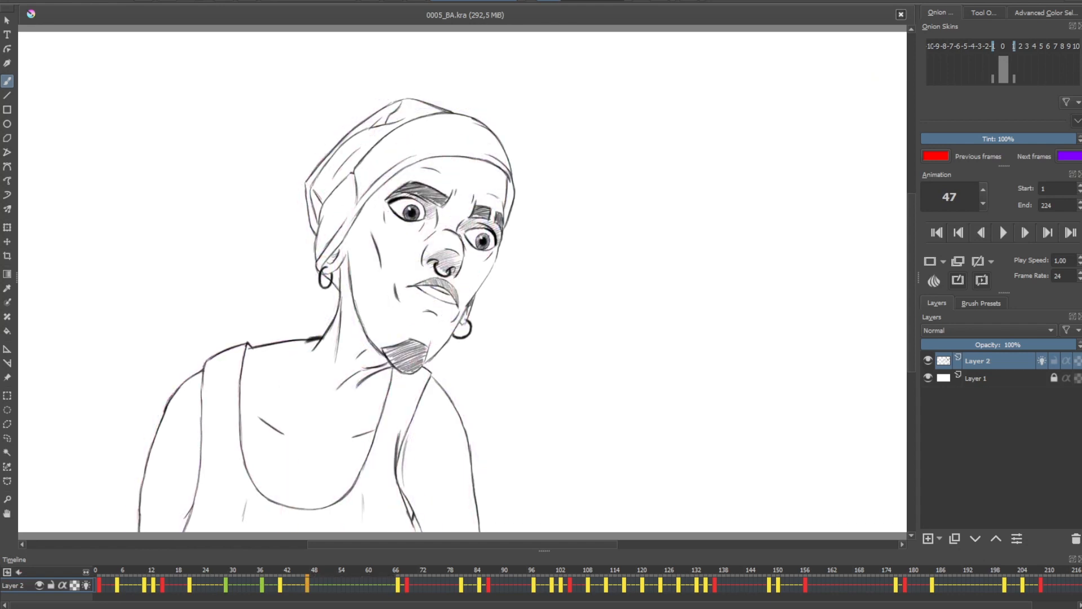
Draw both thick necklace cords over the chest on frame 47, from the neck and below the goatee down, and hide the onion skins.
{"action": "left_click_drag", "start_coordinate": [296, 354], "coordinate": [287, 387]}
{"action": "key", "text": "period"}
{"action": "key", "text": "comma"}
{"action": "left_click_drag", "start_coordinate": [291, 367], "coordinate": [289, 397]}
{"action": "key", "text": "ctrl+z"}
{"action": "left_click_drag", "start_coordinate": [296, 355], "coordinate": [286, 532]}
{"action": "left_click_drag", "start_coordinate": [380, 372], "coordinate": [397, 530]}
{"action": "left_click_drag", "start_coordinate": [395, 473], "coordinate": [396, 532]}
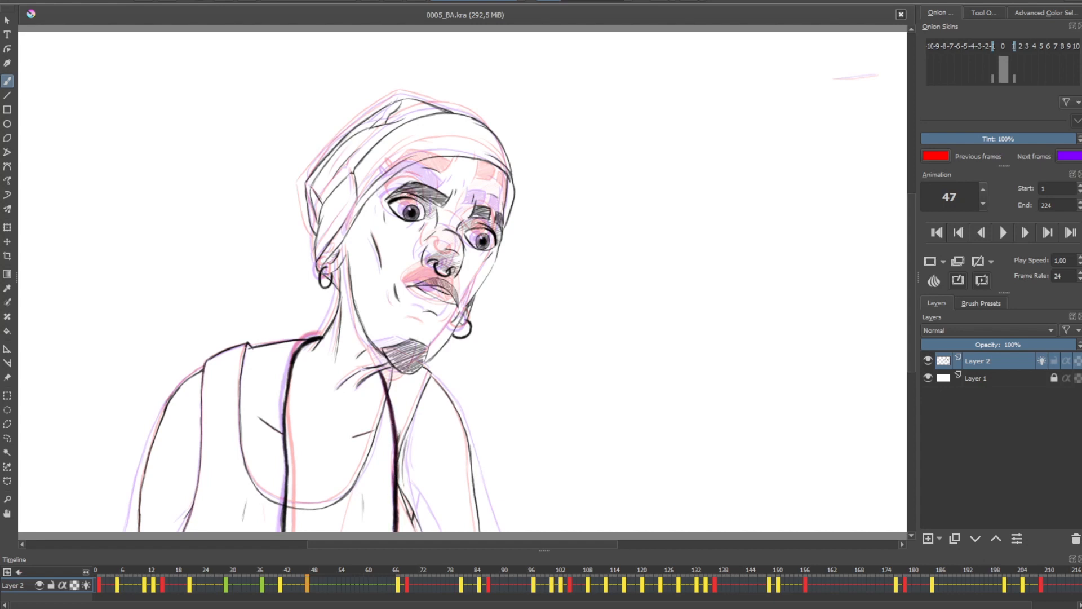
{"action": "key", "text": "space"}
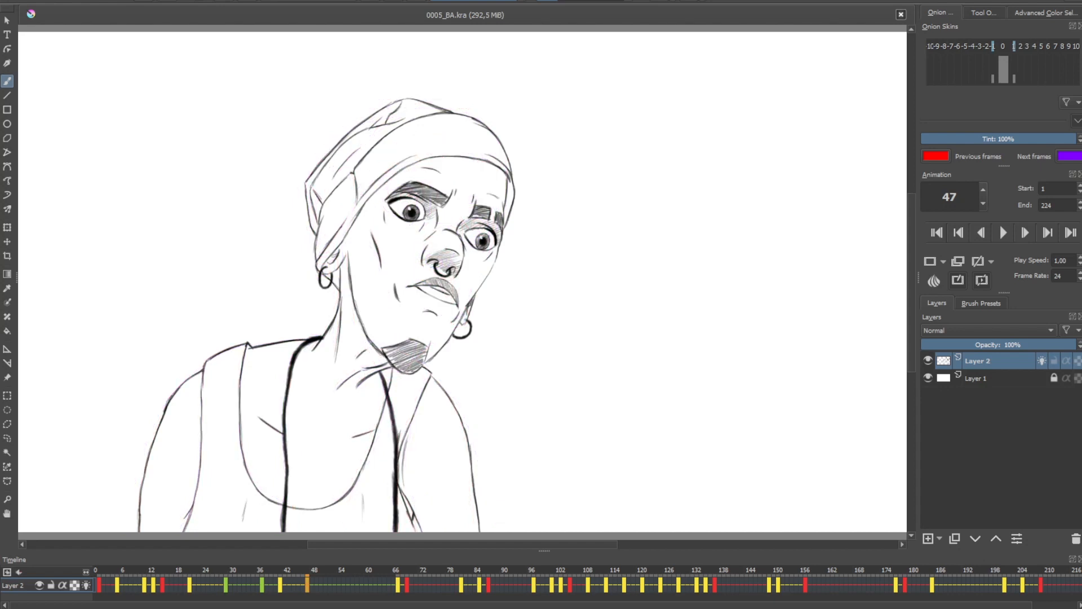
{"action": "mouse_move", "coordinate": [589, 435]}
{"action": "left_mouse_down"}
{"action": "mouse_move", "coordinate": [535, 448]}
{"action": "mouse_move", "coordinate": [603, 439]}
{"action": "left_mouse_up"}
{"action": "key", "text": "ctrl+z"}
{"action": "left_click_drag", "start_coordinate": [605, 438], "coordinate": [546, 444]}
{"action": "mouse_move", "coordinate": [546, 444]}
{"action": "left_mouse_down"}
{"action": "mouse_move", "coordinate": [605, 438]}
{"action": "mouse_move", "coordinate": [547, 445]}
{"action": "left_mouse_up"}
{"action": "left_click_drag", "start_coordinate": [604, 439], "coordinate": [548, 443]}
{"action": "left_click", "coordinate": [7, 377]}
{"action": "left_click", "coordinate": [7, 81]}
Flip between frames 41, 47 and 67 without onion skins to review the finished in-between's motion.
{"action": "key", "text": "Left"}
{"action": "key", "text": "Right"}
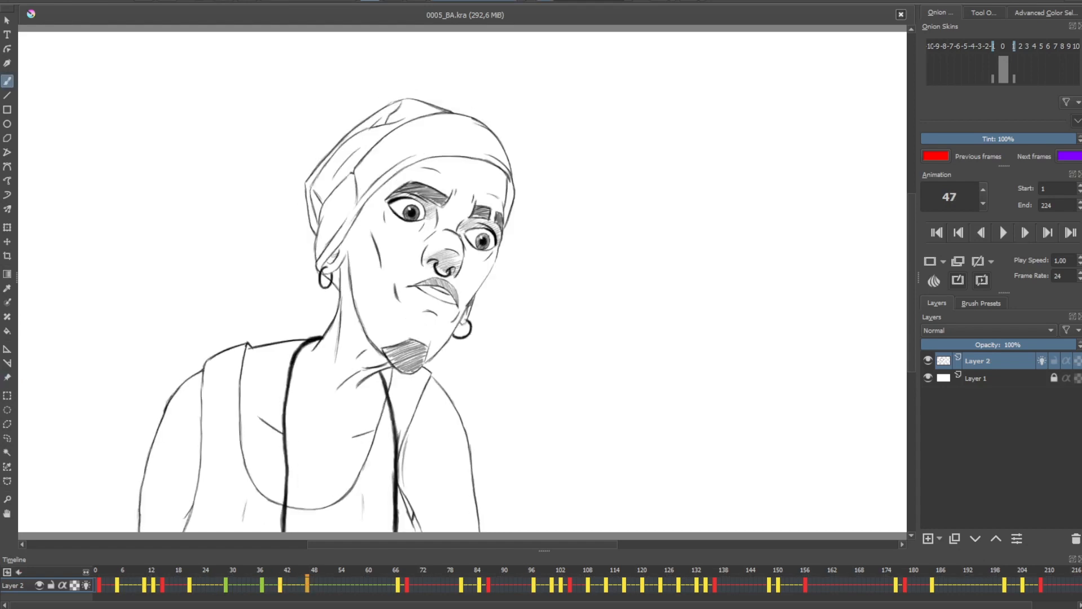
{"action": "key", "text": "Right"}
{"action": "key", "text": "Left"}
{"action": "key", "text": "Left"}
{"action": "key", "text": "Right"}
{"action": "key", "text": "Right"}
{"action": "key", "text": "Left"}
{"action": "key", "text": "Left"}
{"action": "key", "text": "Right"}
{"action": "key", "text": "Right"}
{"action": "key", "text": "Left"}
{"action": "key", "text": "Left"}
{"action": "key", "text": "Right"}
{"action": "key", "text": "Right"}
{"action": "key", "text": "Left"}
{"action": "key", "text": "Left"}
{"action": "key", "text": "Right"}
{"action": "key", "text": "Left"}
{"action": "key", "text": "Right"}
{"action": "key", "text": "Right"}
{"action": "key", "text": "Left"}
{"action": "key", "text": "Left"}
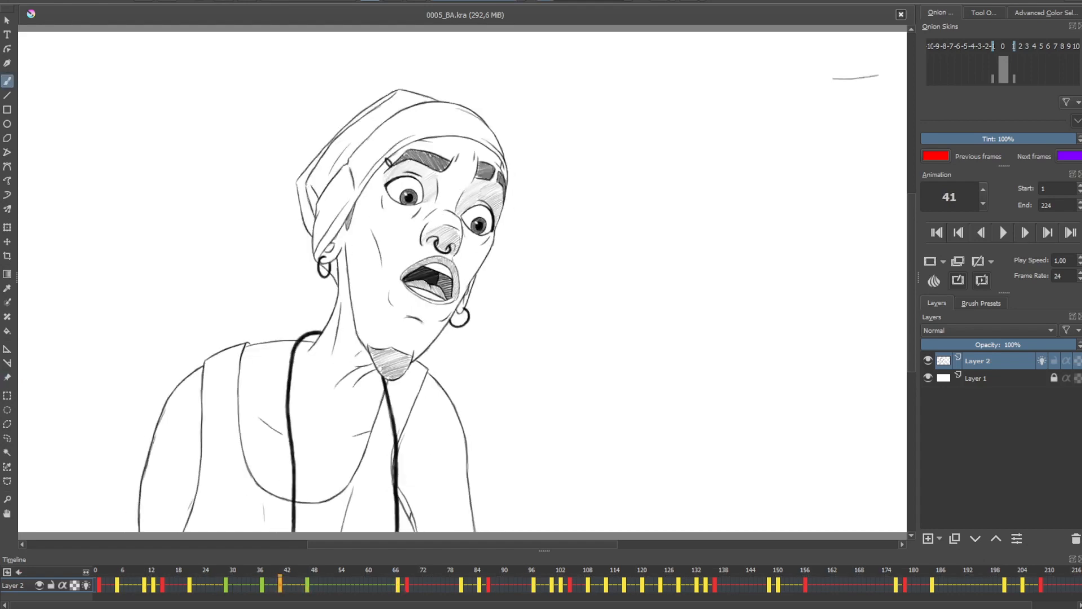
{"action": "key", "text": "Right"}
{"action": "key", "text": "Right"}
{"action": "key", "text": "Left"}
{"action": "key", "text": "Left"}
{"action": "key", "text": "Right"}
{"action": "key", "text": "Right"}
{"action": "key", "text": "Left"}
{"action": "key", "text": "Left"}
Return to frame 1 and play the animation from the start to review the new in-between in motion.
{"action": "key", "text": "Home"}
{"action": "key", "text": "Right"}
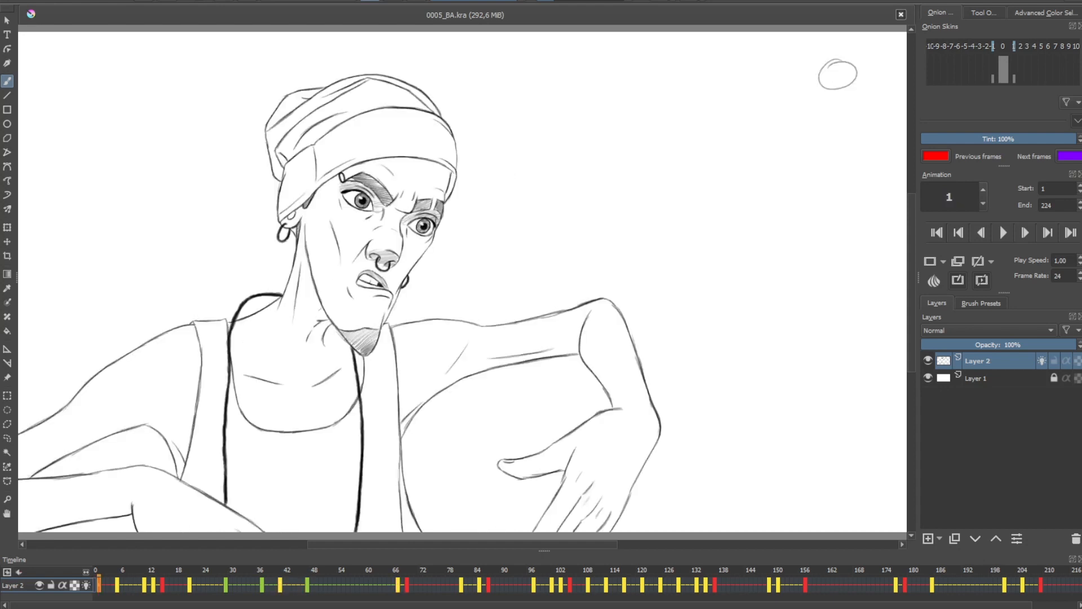
{"action": "left_click", "coordinate": [1007, 232]}
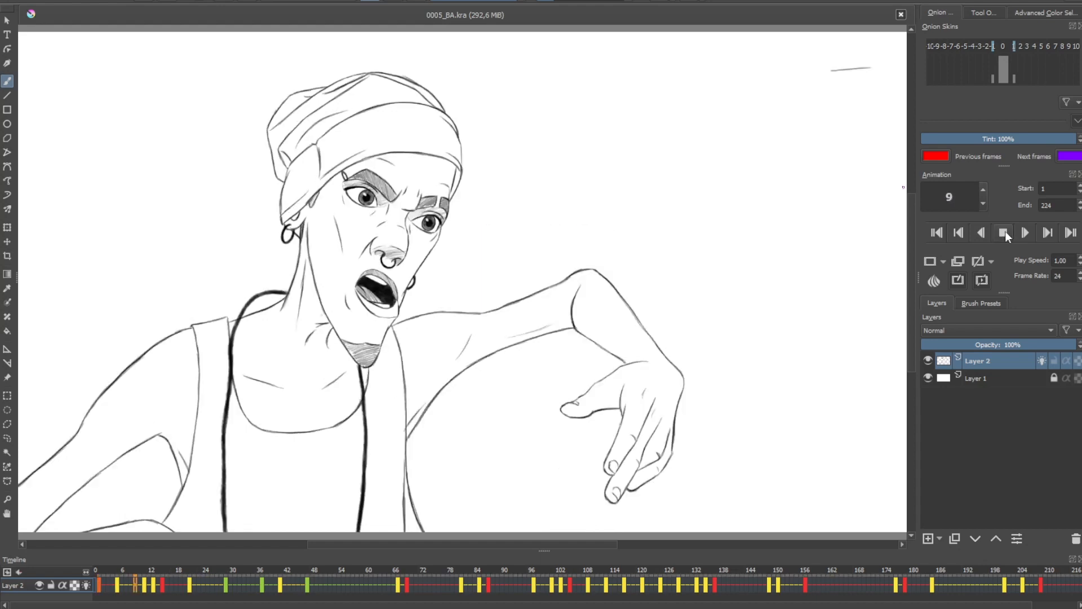
{"action": "left_click", "coordinate": [1007, 231]}
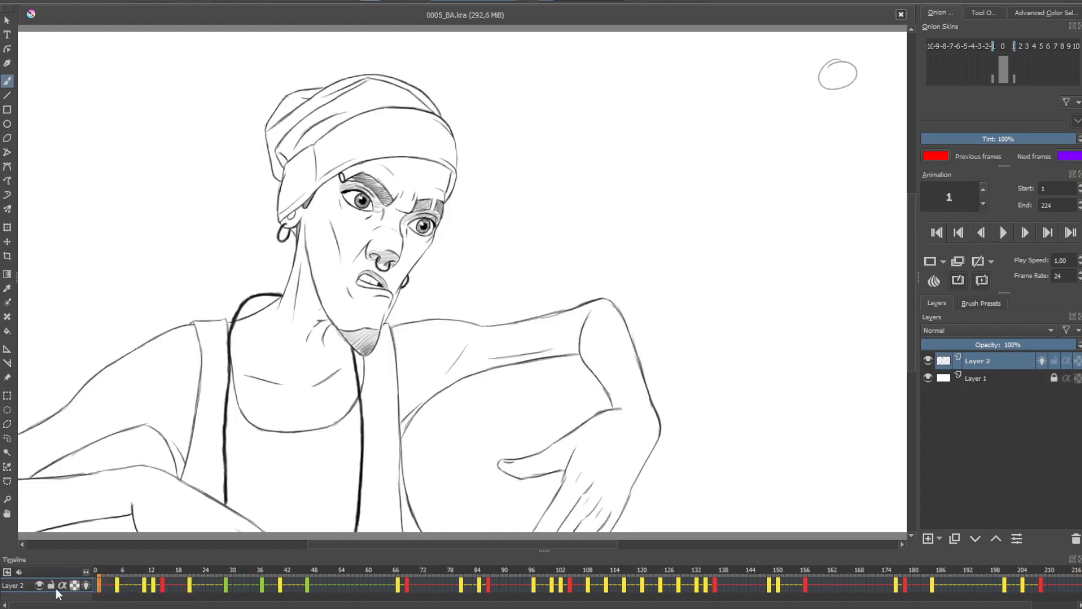
{"action": "left_click", "coordinate": [1005, 233]}
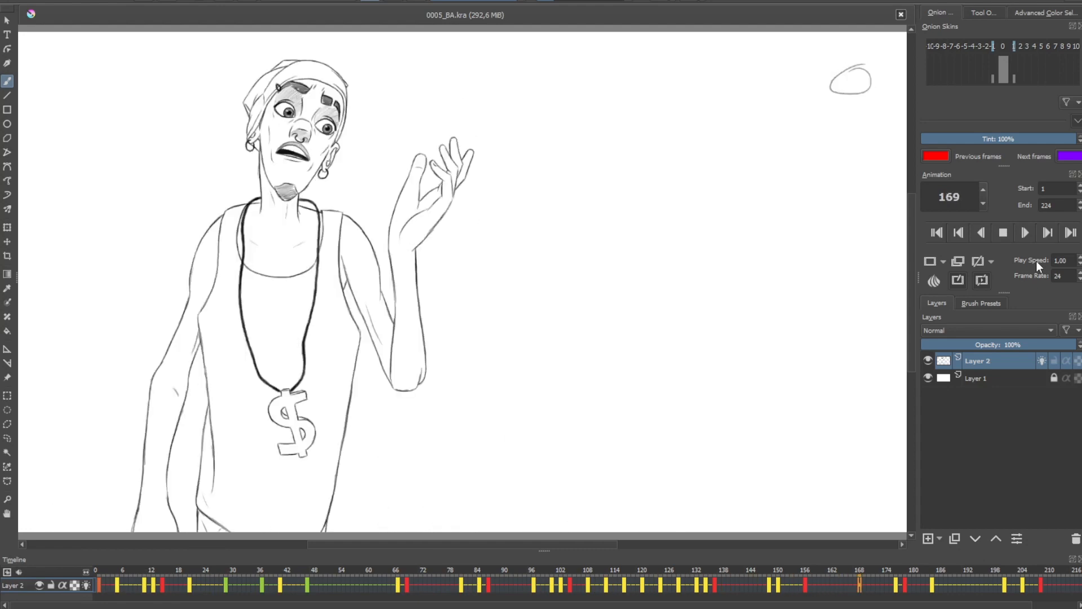
{"action": "left_click", "coordinate": [1006, 235]}
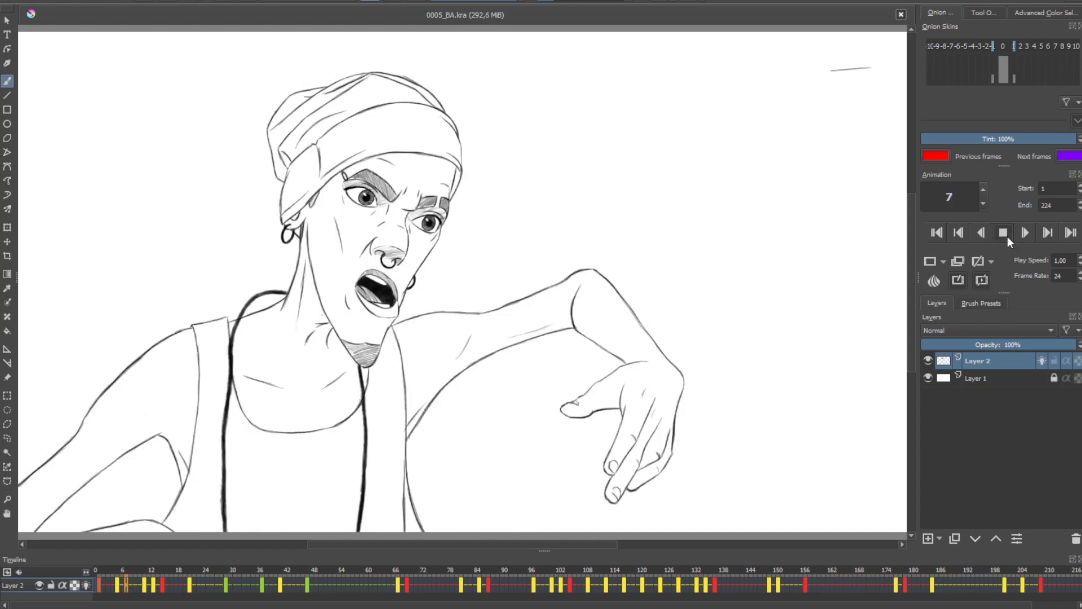